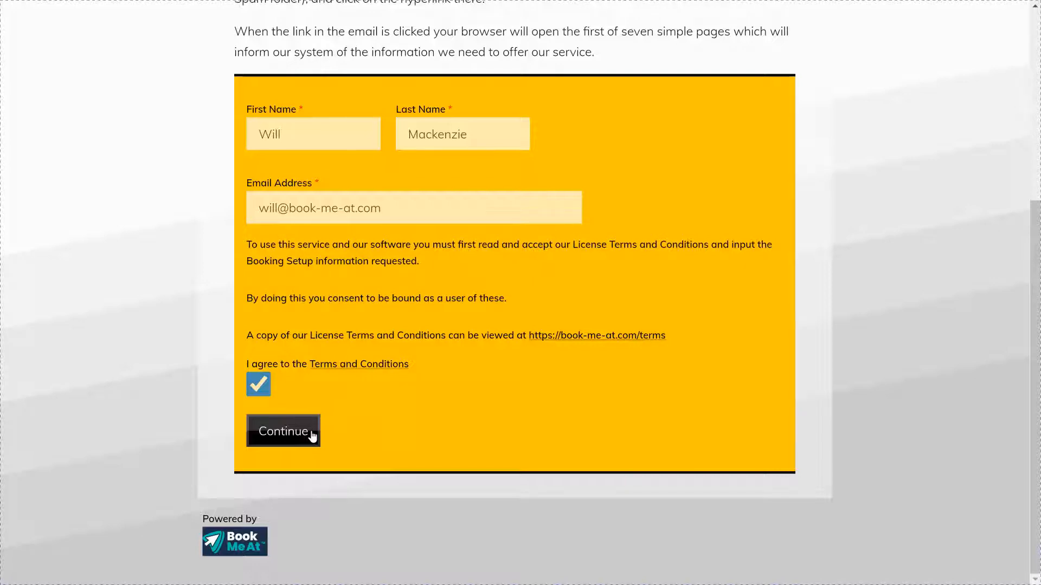
# Step: Submit the sign-up details and continue to the Step 2 contact details page
pyautogui.click(313, 437)
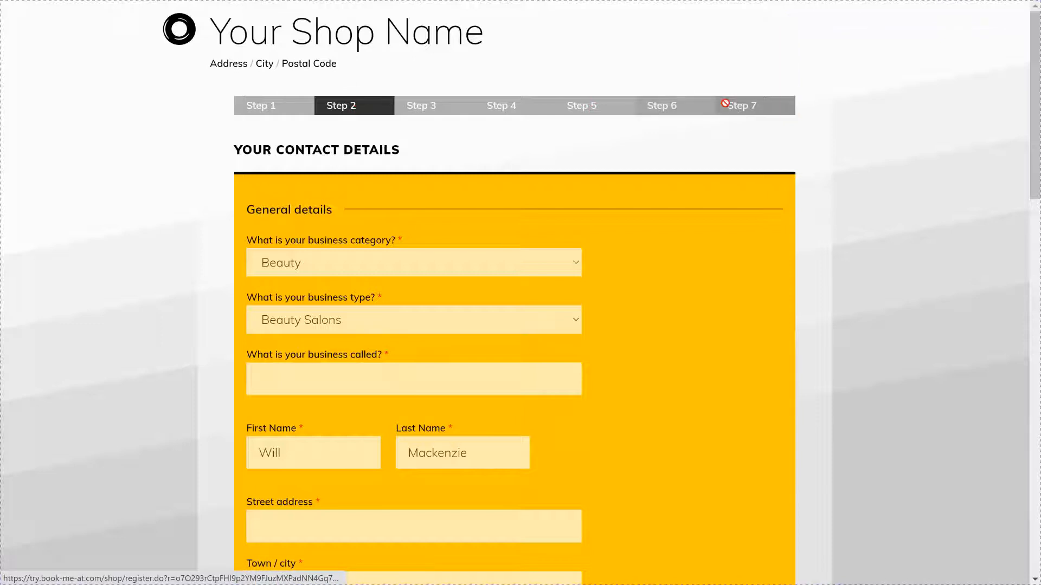
# Step: Set the business category to Popular and keep the type as Personal Trainer
pyautogui.click(401, 258)
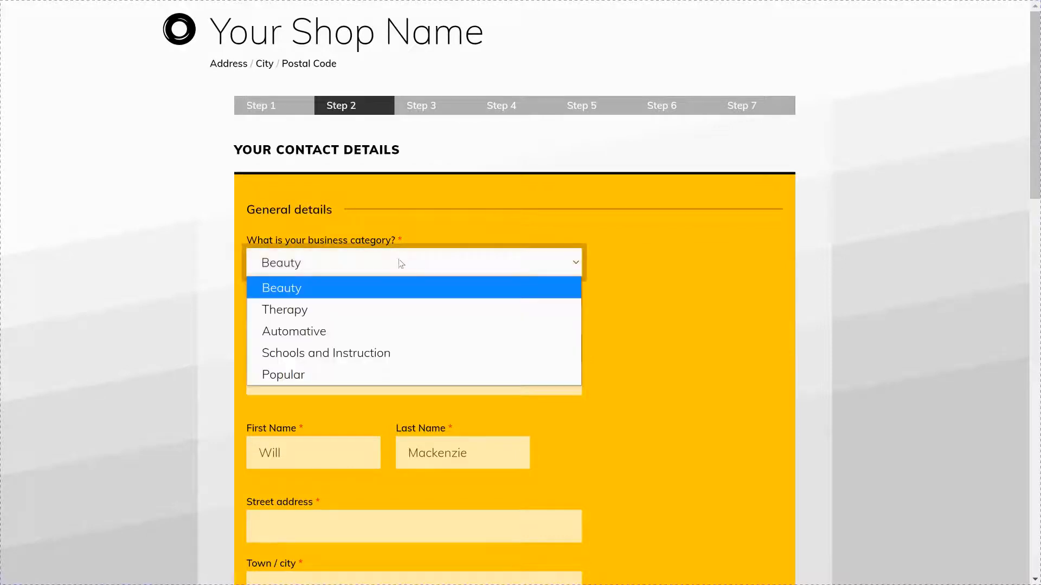
pyautogui.click(320, 374)
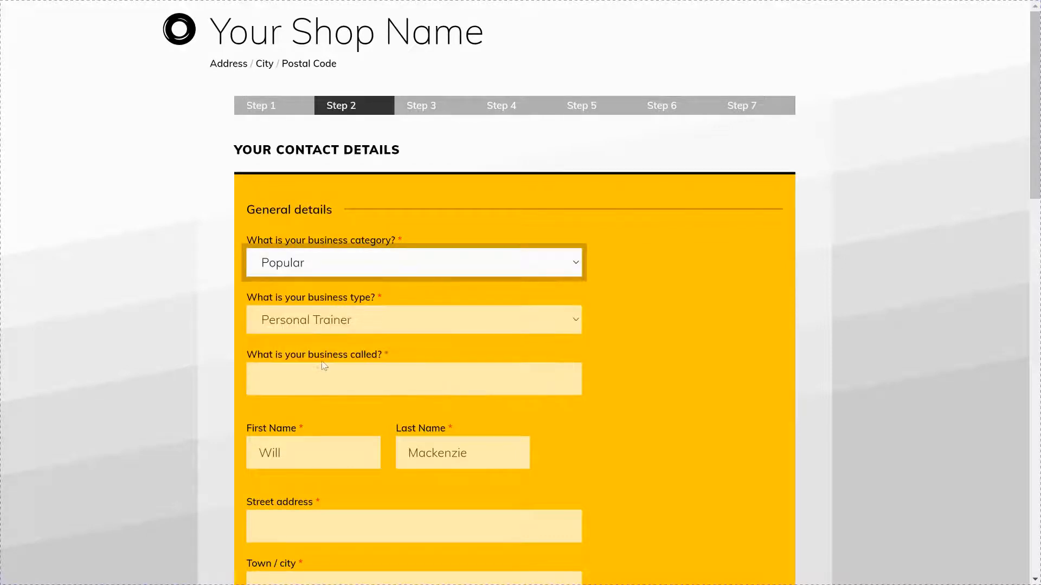
pyautogui.click(334, 325)
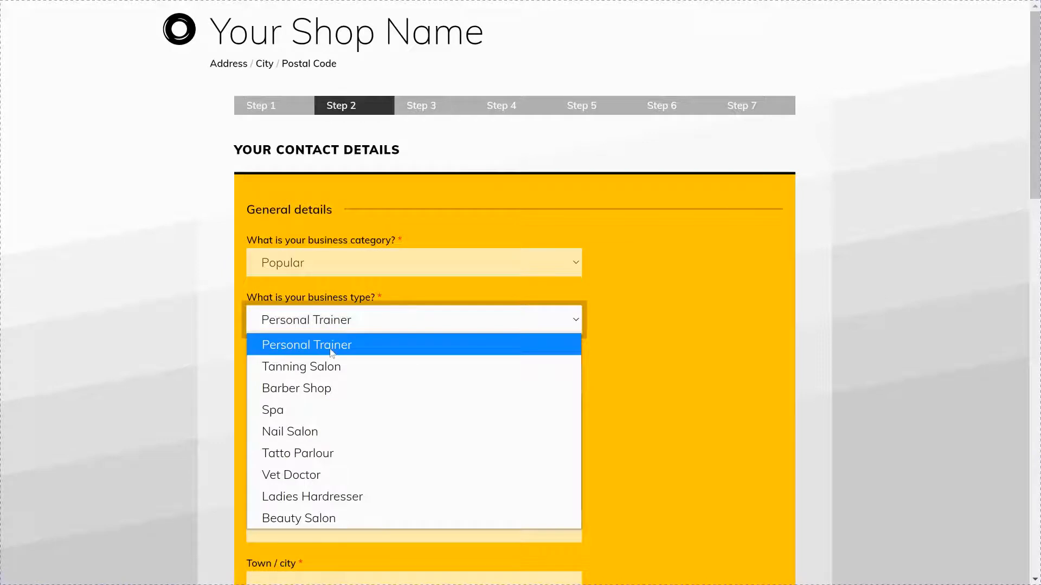
pyautogui.click(358, 347)
# Step: Enter the business name: the owner's name followed by 'Personal Trainer'
pyautogui.click(344, 373)
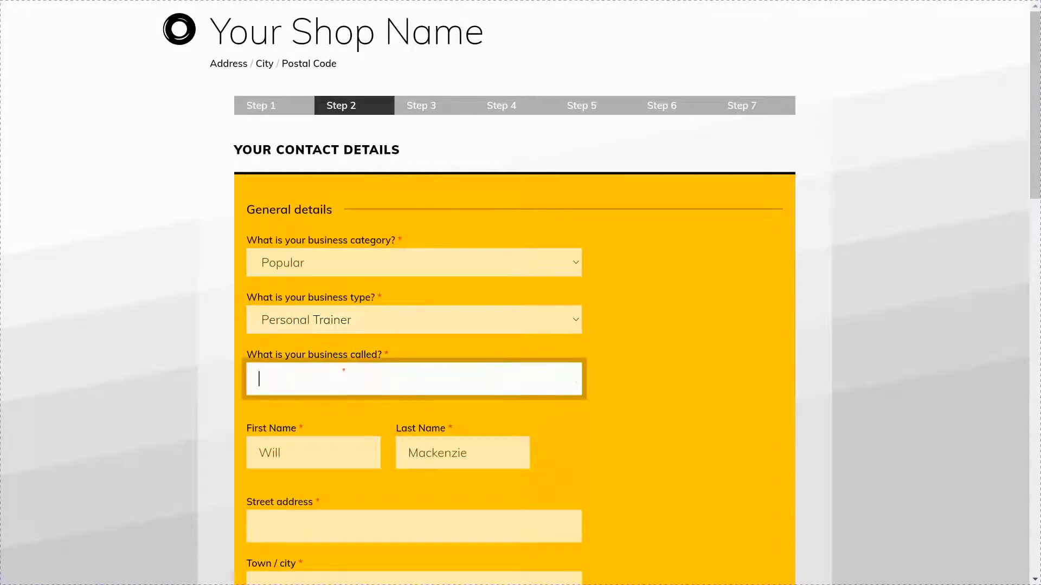
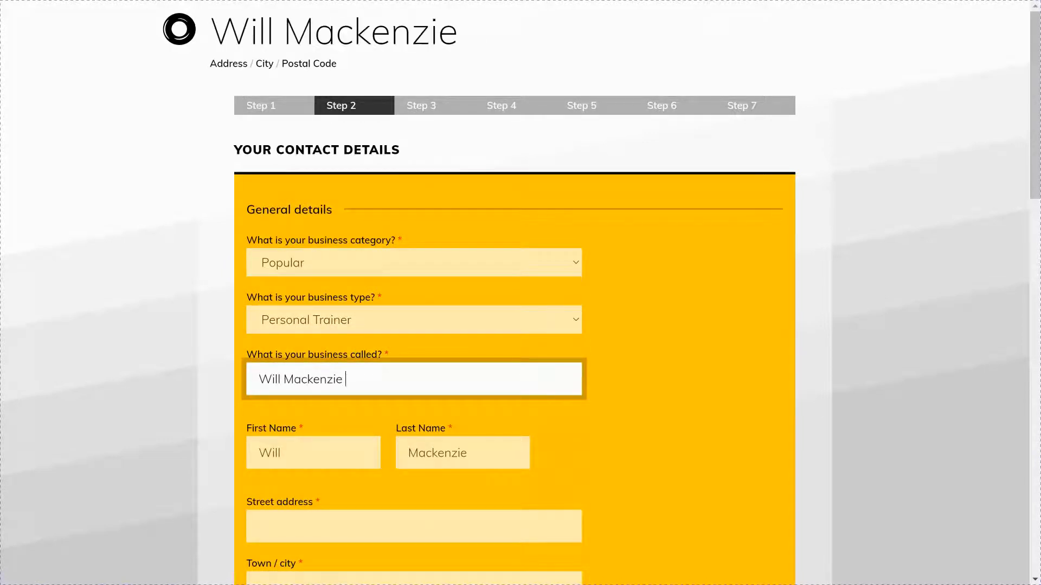
pyautogui.write('Personal Trainer')
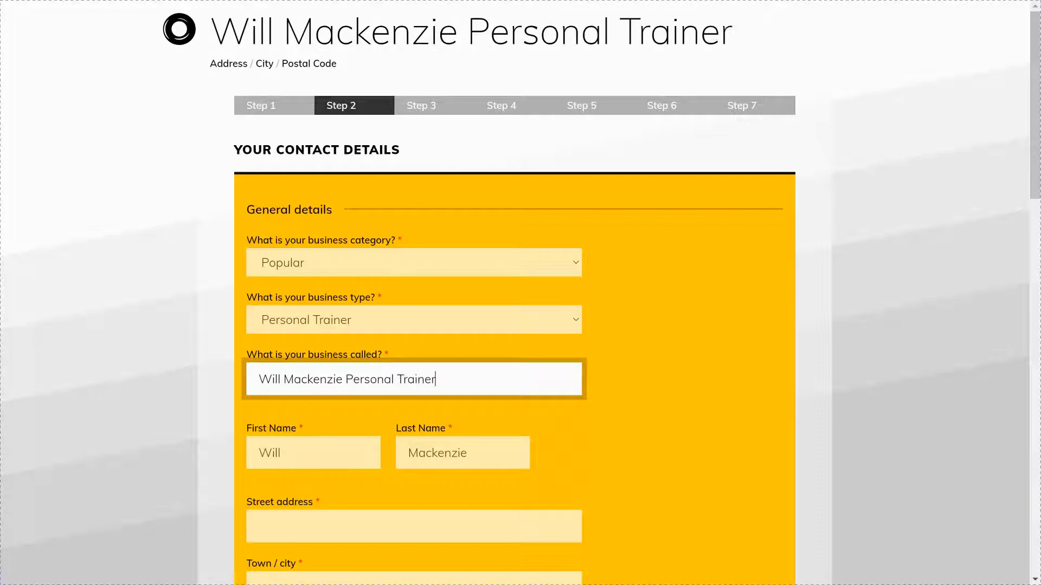
pyautogui.scroll(-3, 521, 293)
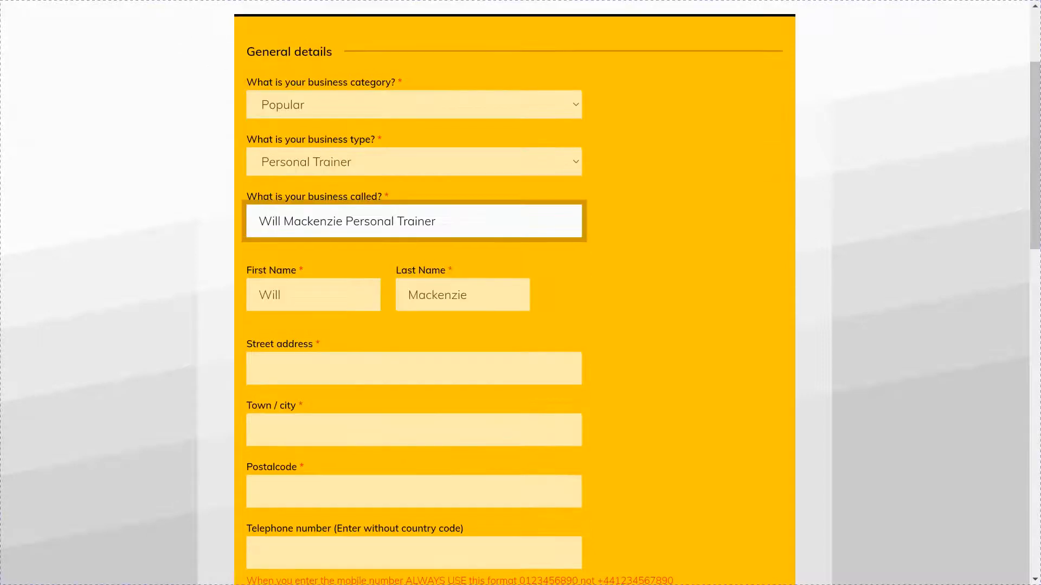
pyautogui.click(352, 367)
pyautogui.click(349, 425)
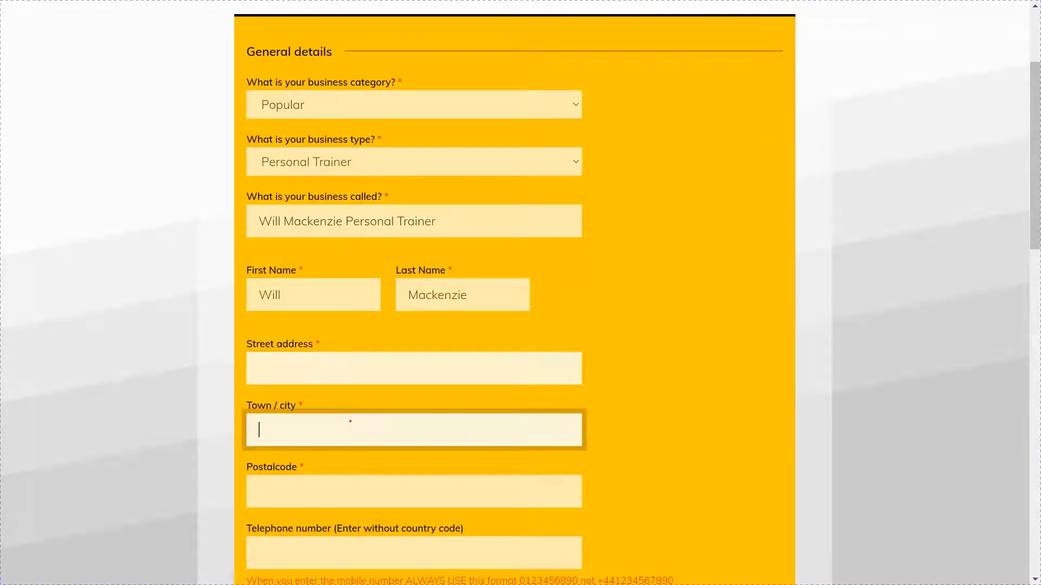
pyautogui.click(360, 483)
pyautogui.scroll(-3, 360, 483)
pyautogui.scroll(-6, 353, 76)
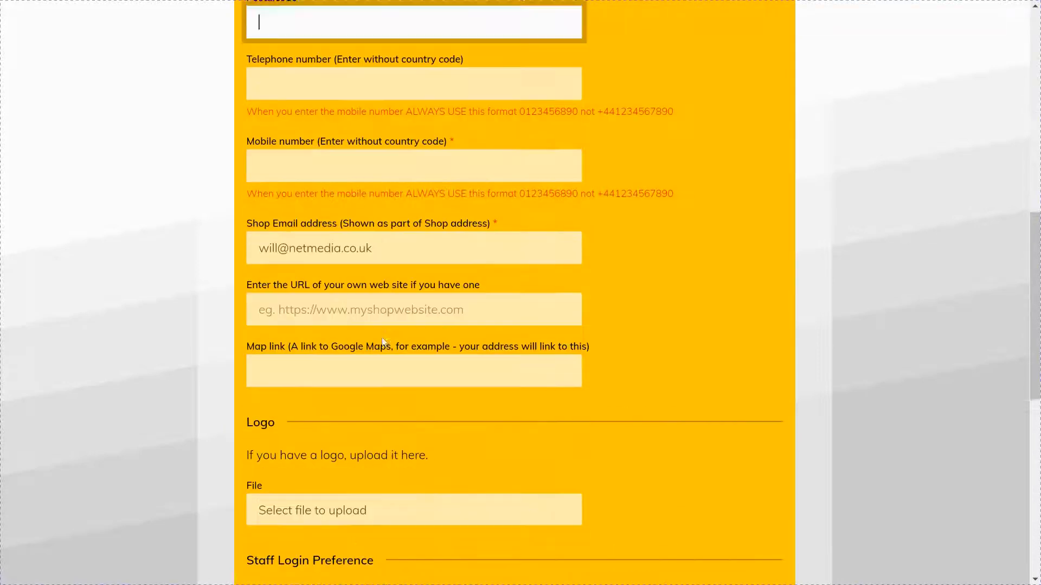
pyautogui.click(353, 76)
pyautogui.moveTo(519, 107); pyautogui.dragTo(578, 107)
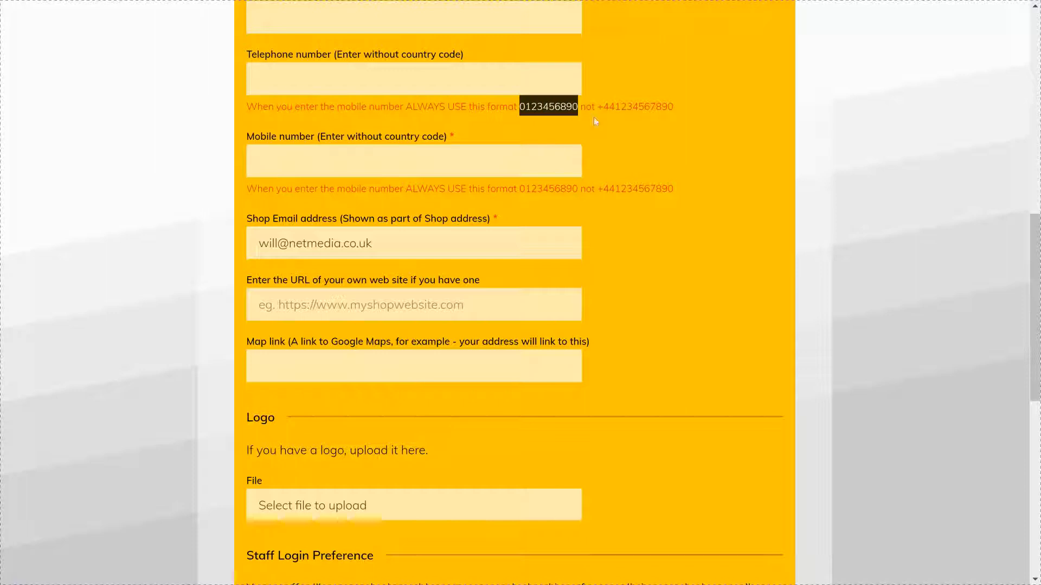
pyautogui.click(600, 107)
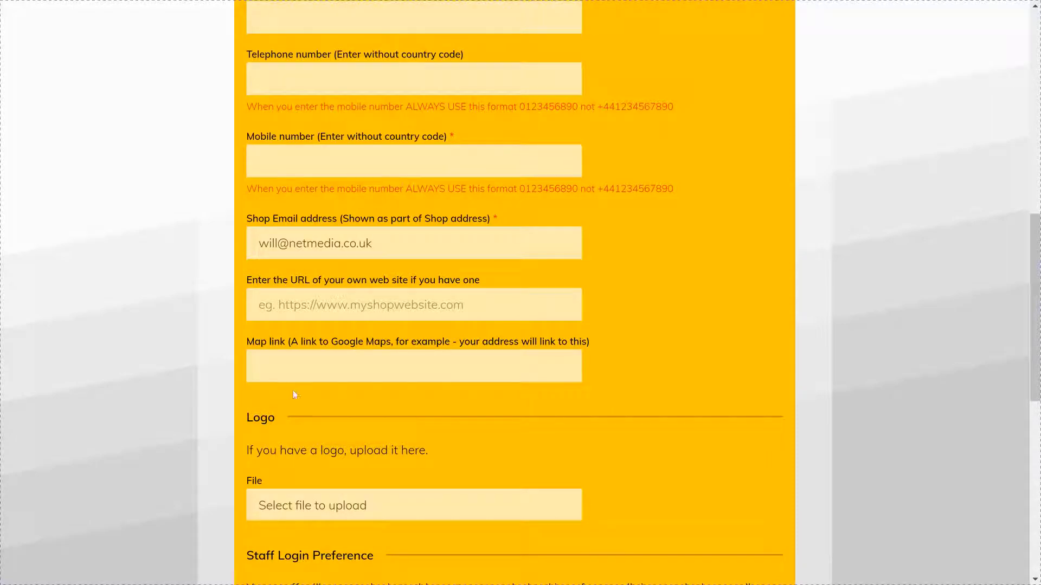
pyautogui.scroll(-6, 305, 368)
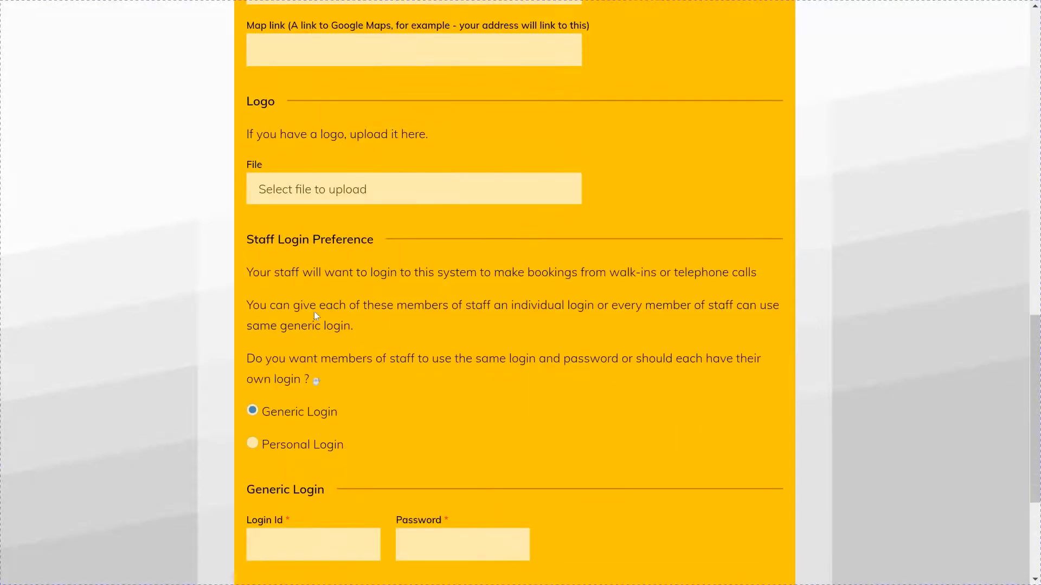
# Step: Upload 3.png from the Logo folder as the business logo
pyautogui.click(327, 190)
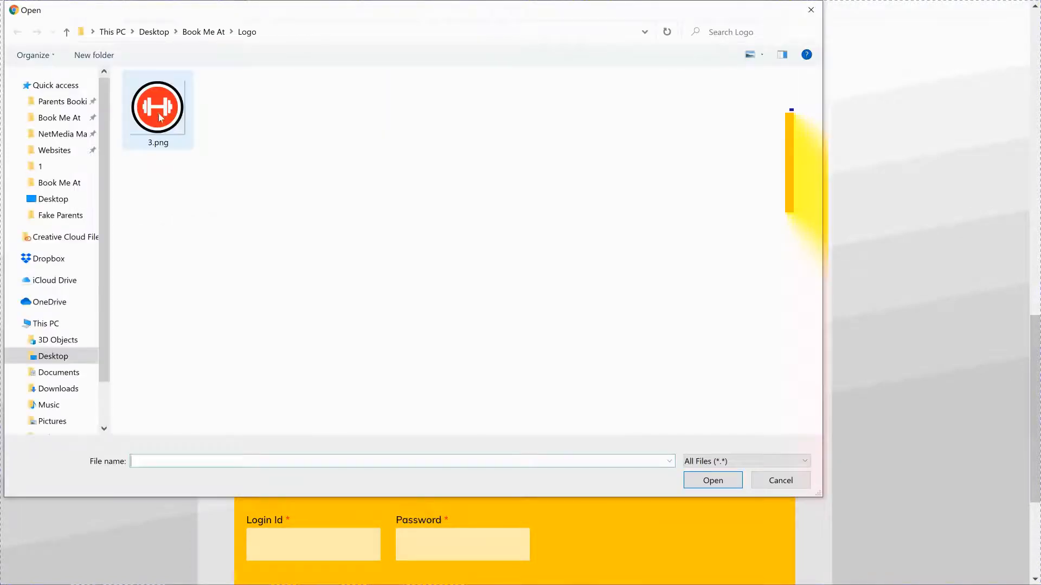
pyautogui.doubleClick(158, 119)
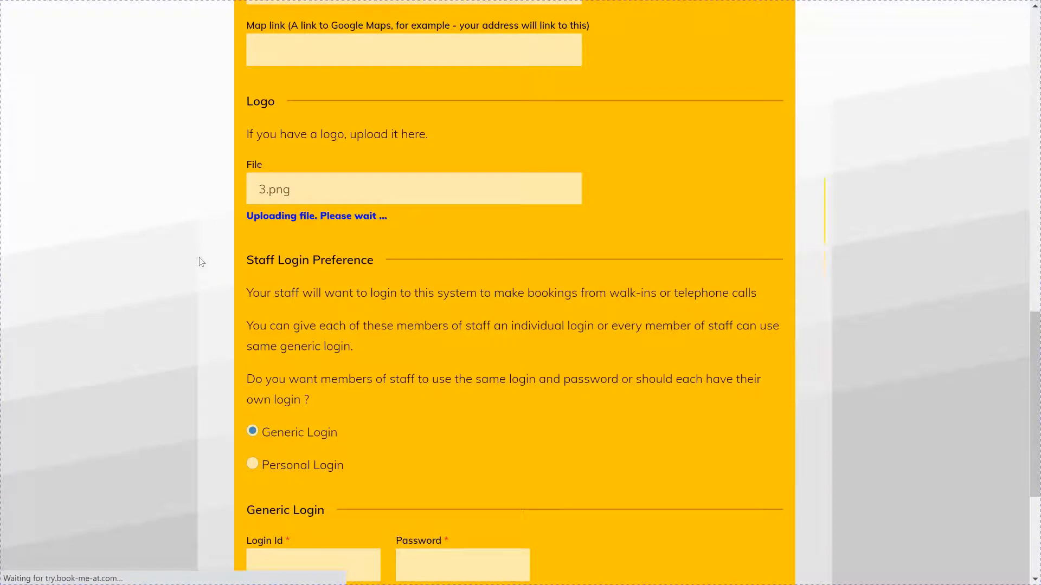
pyautogui.scroll(-3, 204, 265)
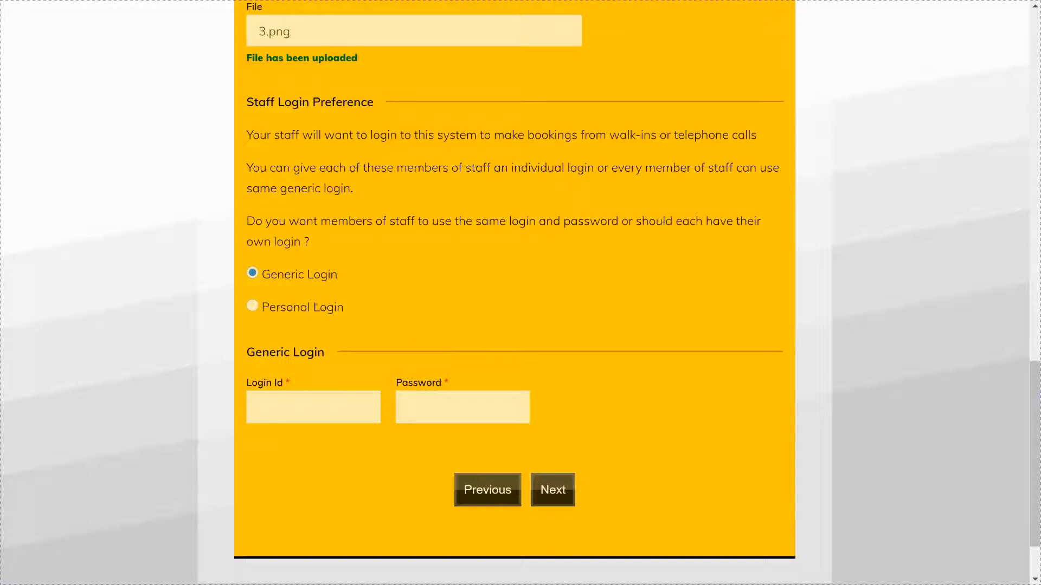
# Step: Give each staff member a personal login and move on to Business Hours
pyautogui.click(253, 306)
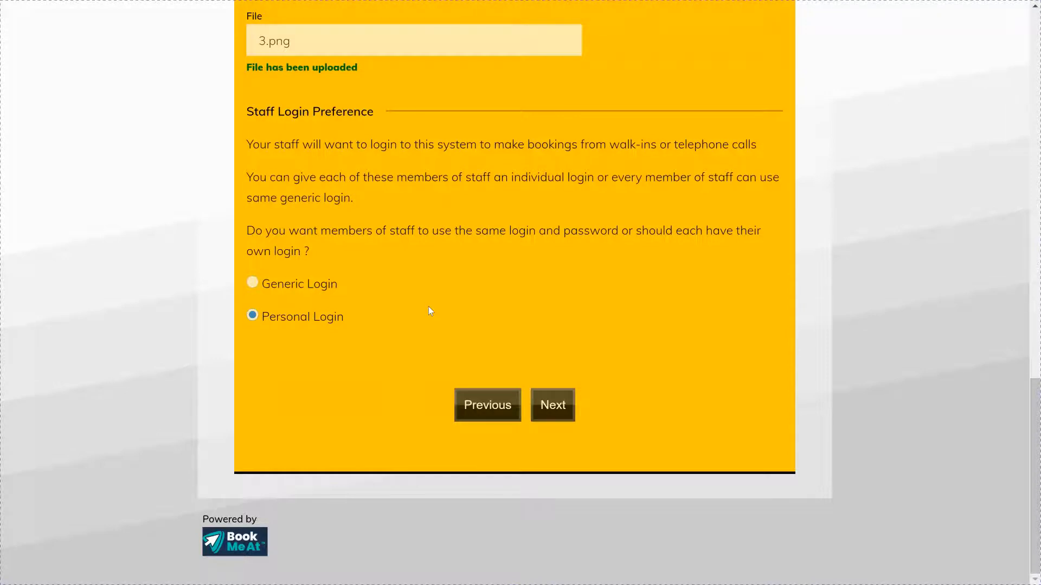
pyautogui.click(538, 404)
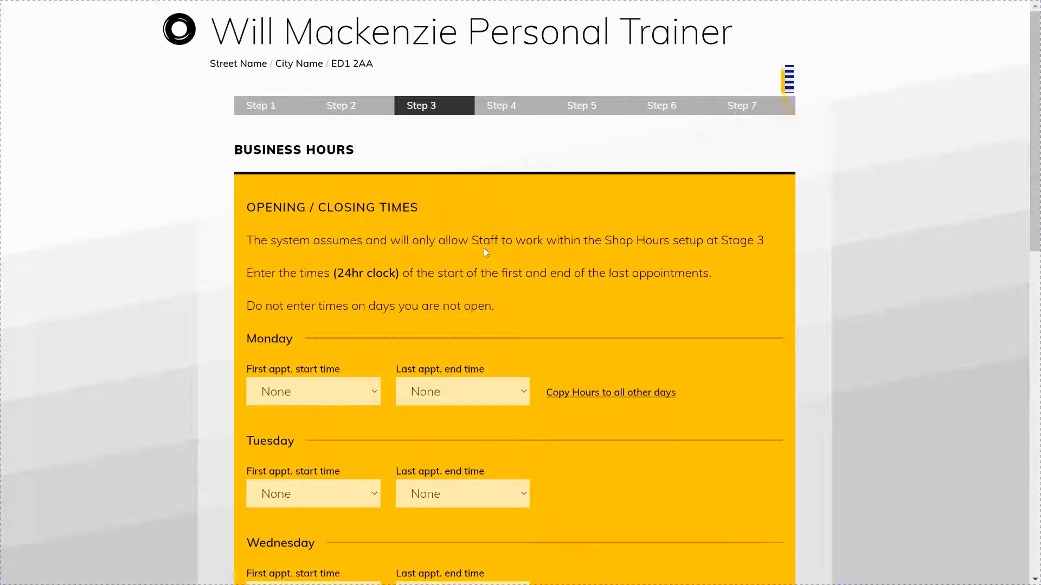
# Step: Set Monday's hours to 10:00–16:00 and copy them to all other days
pyautogui.scroll(-5, 484, 252)
pyautogui.click(323, 79)
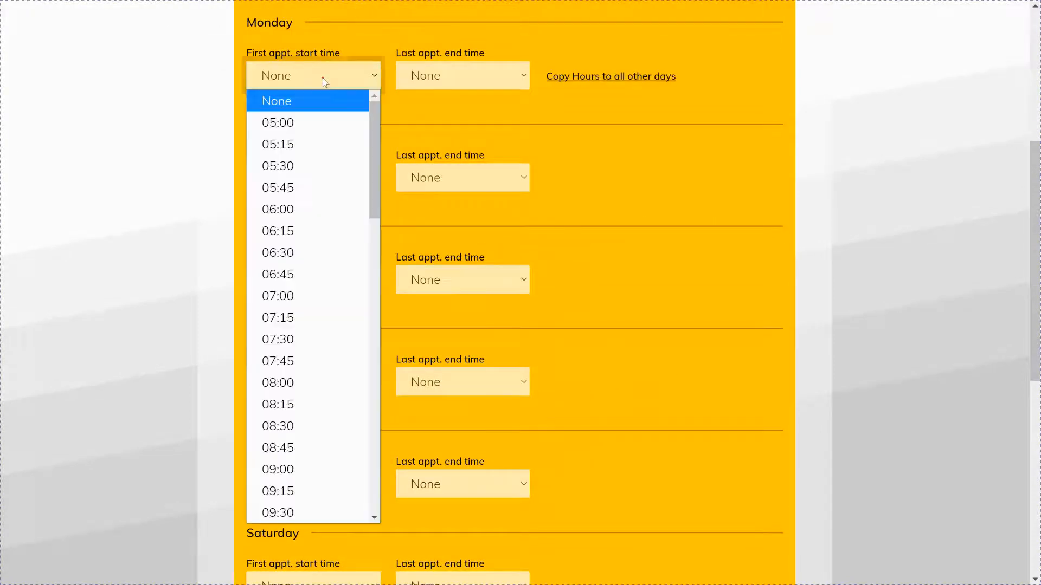
pyautogui.moveTo(374, 126); pyautogui.dragTo(376, 220)
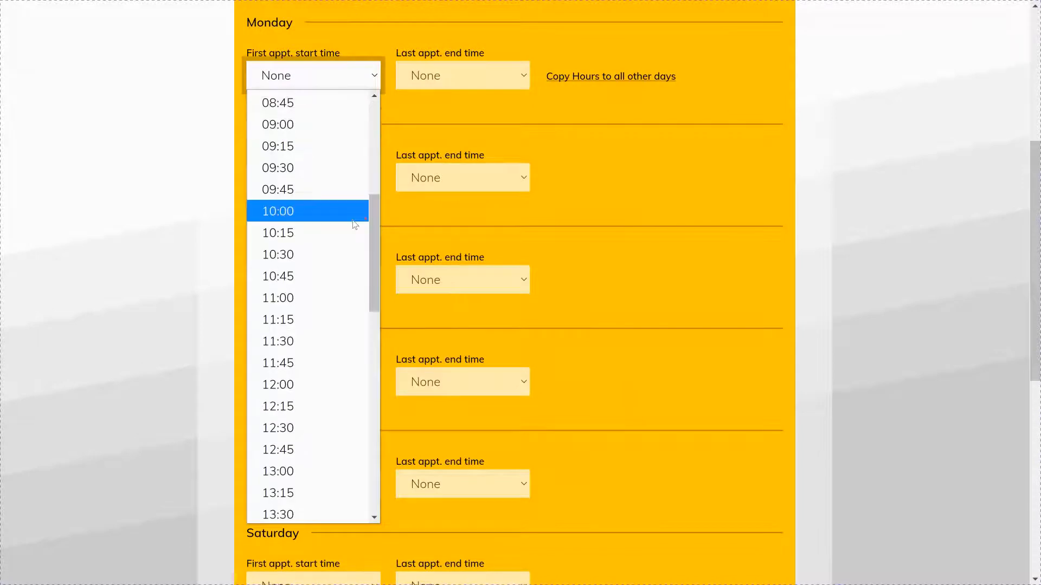
pyautogui.click(325, 211)
pyautogui.click(457, 77)
pyautogui.moveTo(526, 137); pyautogui.dragTo(532, 339)
pyautogui.click(549, 309)
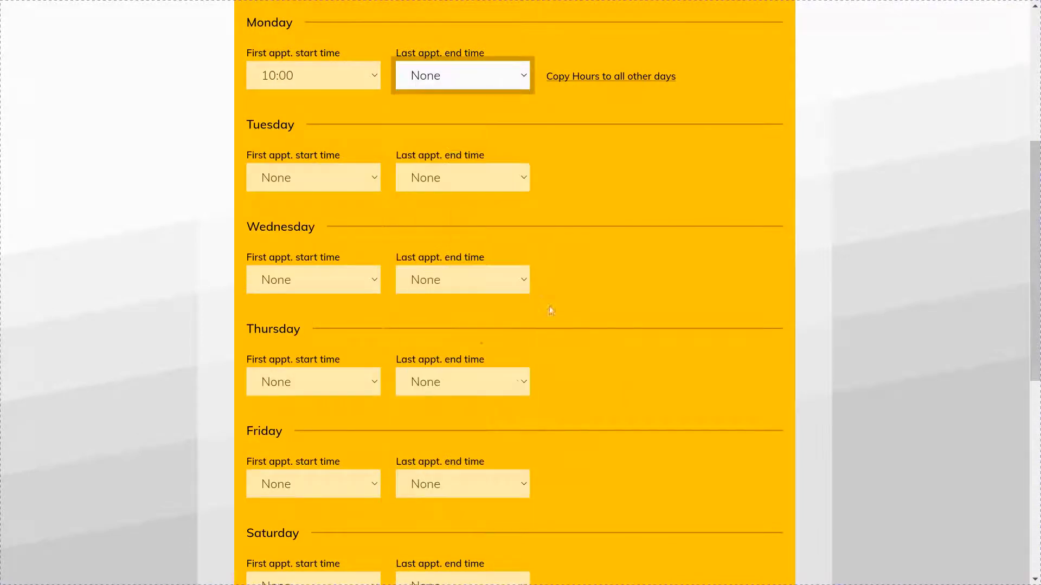
pyautogui.click(571, 287)
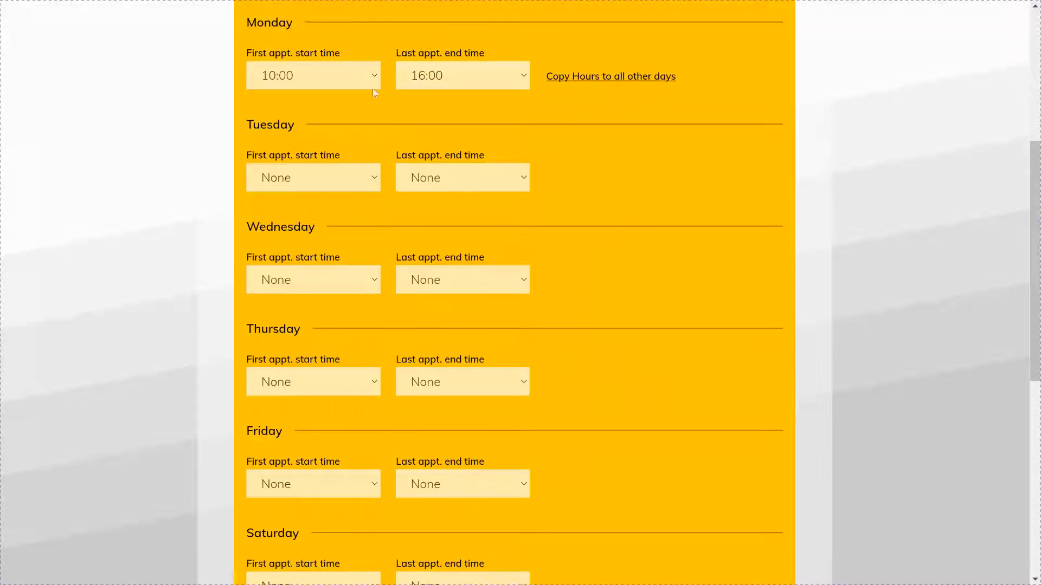
pyautogui.click(635, 81)
# Step: Reset Saturday and Sunday start and end times to None
pyautogui.scroll(-5, 443, 190)
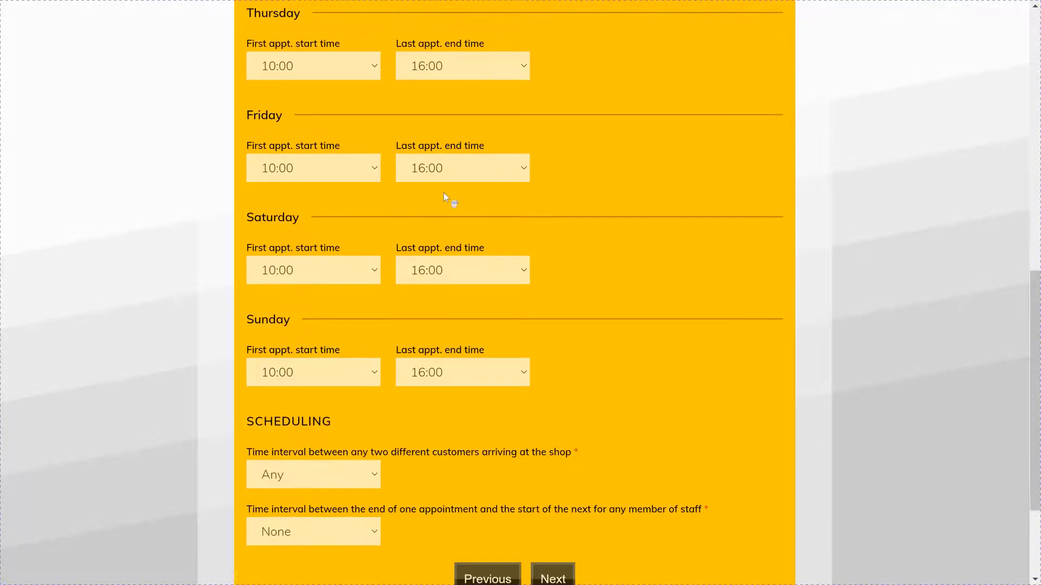
pyautogui.scroll(-3, 443, 193)
pyautogui.click(309, 111)
pyautogui.scroll(1, 320, 161)
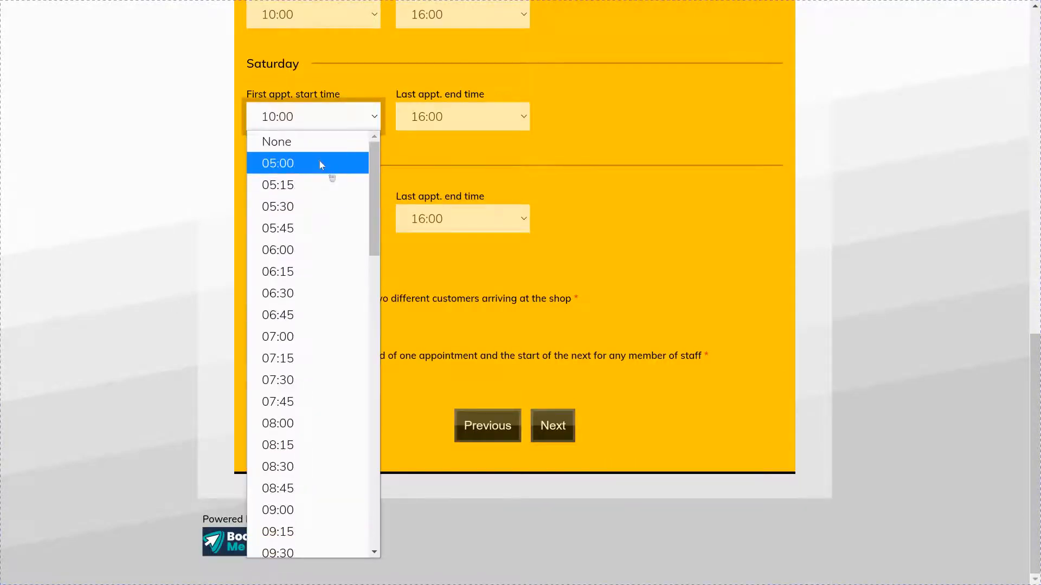
pyautogui.click(317, 140)
pyautogui.click(468, 112)
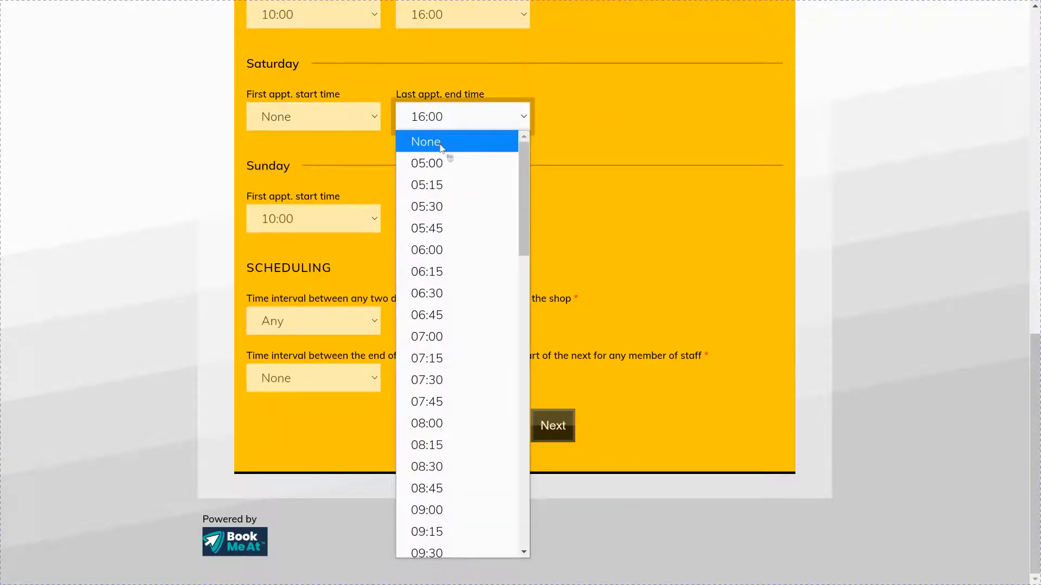
pyautogui.click(441, 142)
pyautogui.click(333, 218)
pyautogui.scroll(2, 334, 242)
pyautogui.click(334, 243)
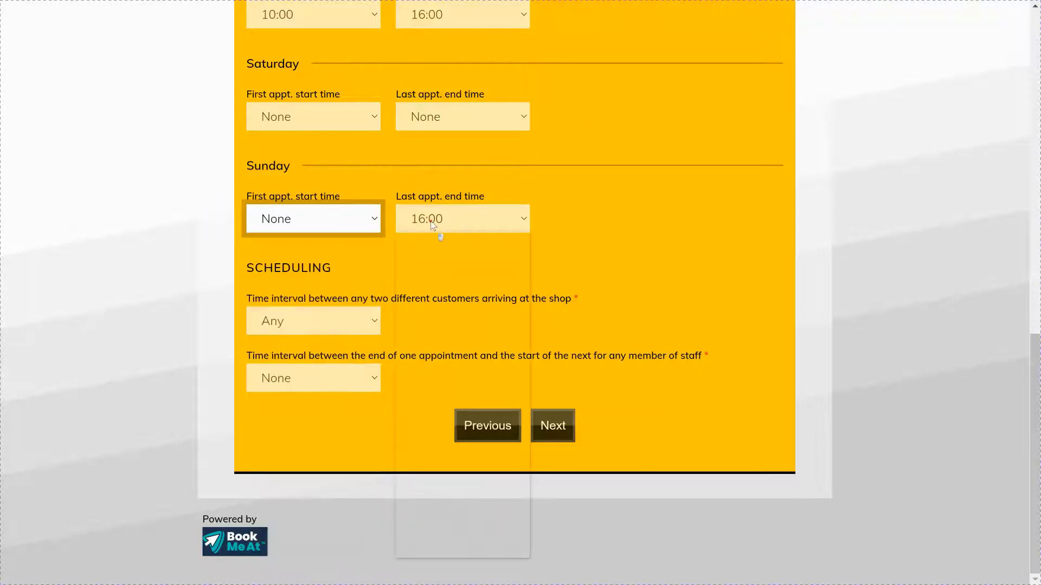
pyautogui.click(432, 220)
pyautogui.scroll(2, 432, 271)
pyautogui.click(434, 243)
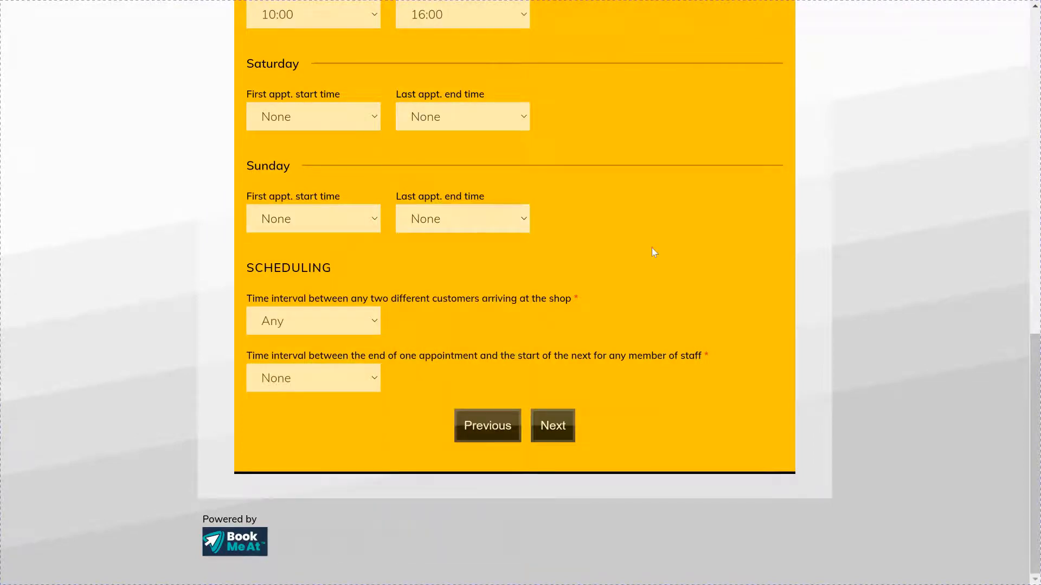
# Step: Set customer arrival spacing and staff gap intervals to 10 minutes, then go to Services
pyautogui.click(333, 327)
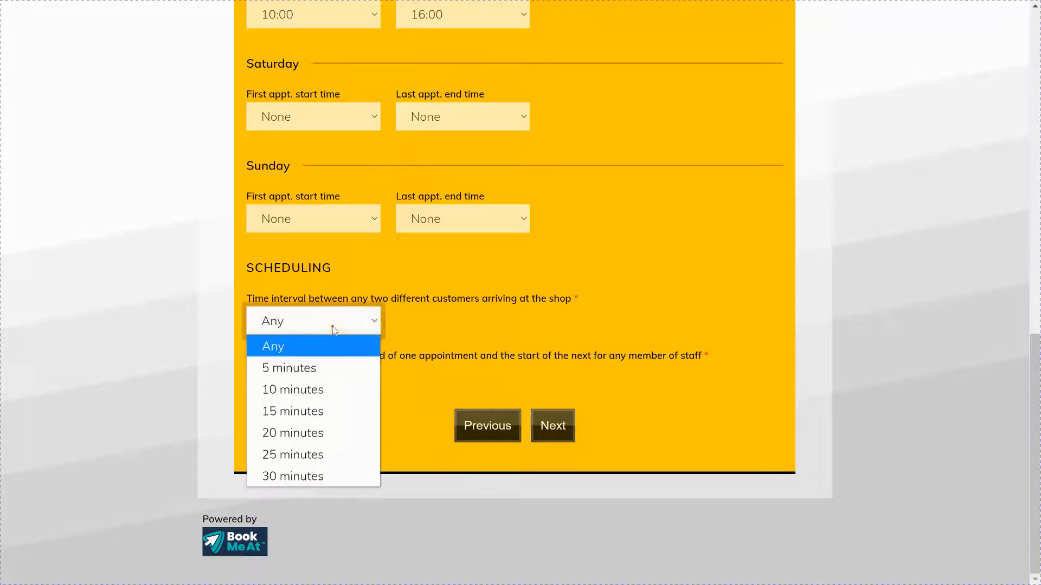
pyautogui.click(324, 386)
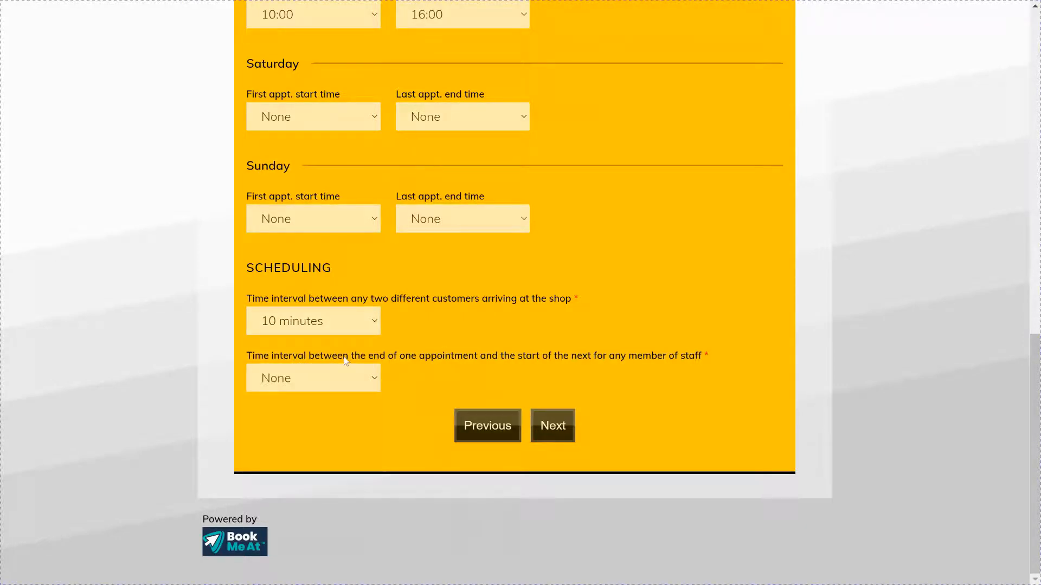
pyautogui.click(333, 374)
pyautogui.click(321, 447)
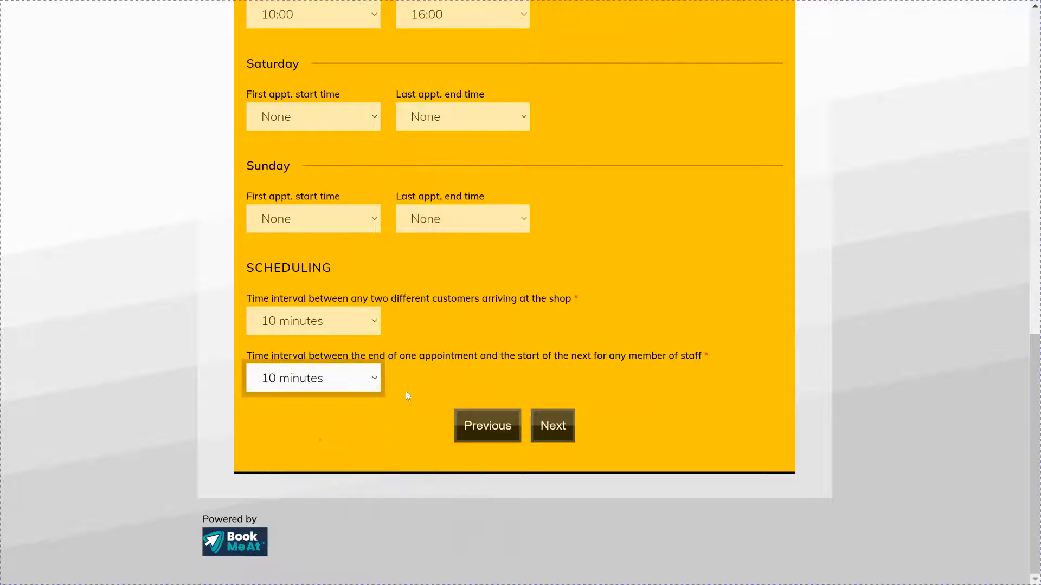
pyautogui.click(560, 428)
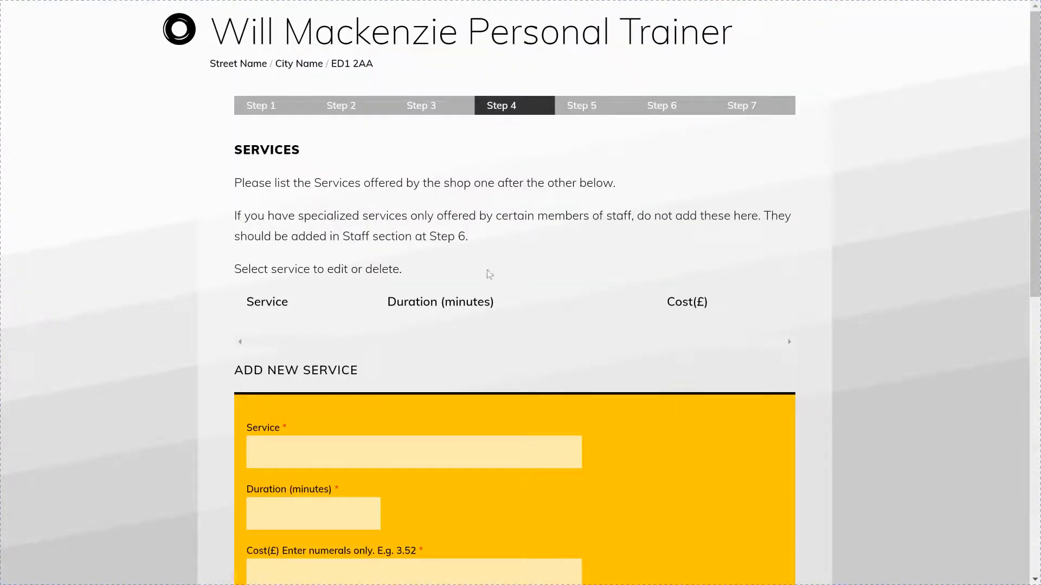
pyautogui.scroll(-3, 486, 269)
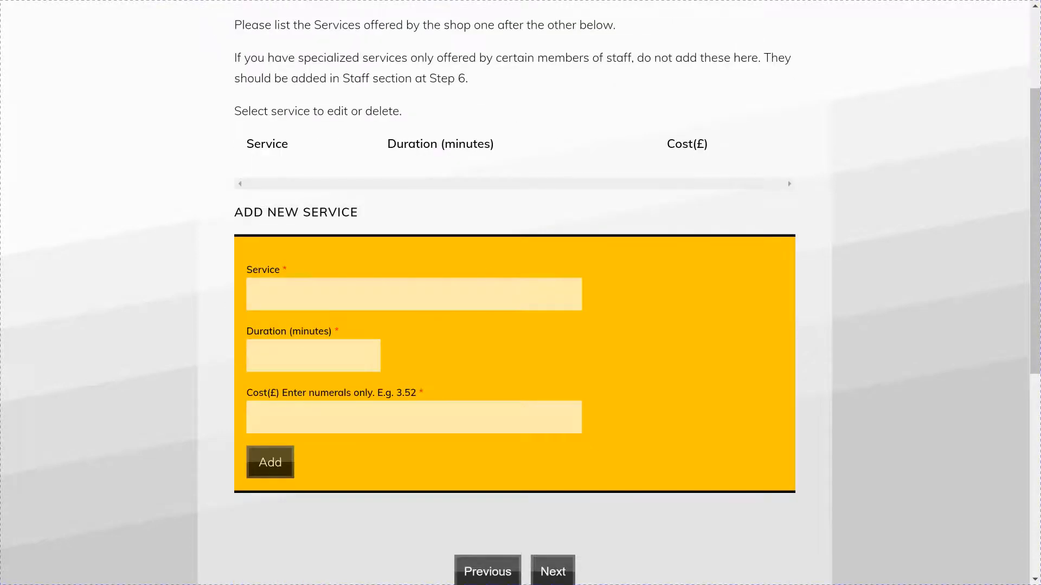
# Step: Add the Personal Trainer service: 40 minutes, cost 20.00
pyautogui.click(434, 288)
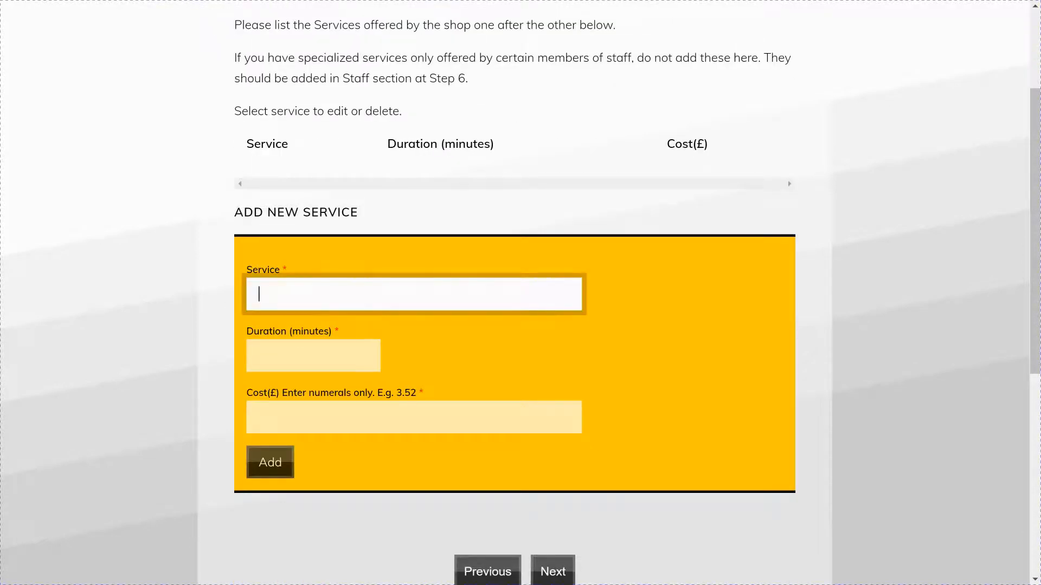
pyautogui.write('Personal Trainer')
pyautogui.click(335, 352)
pyautogui.write('4')
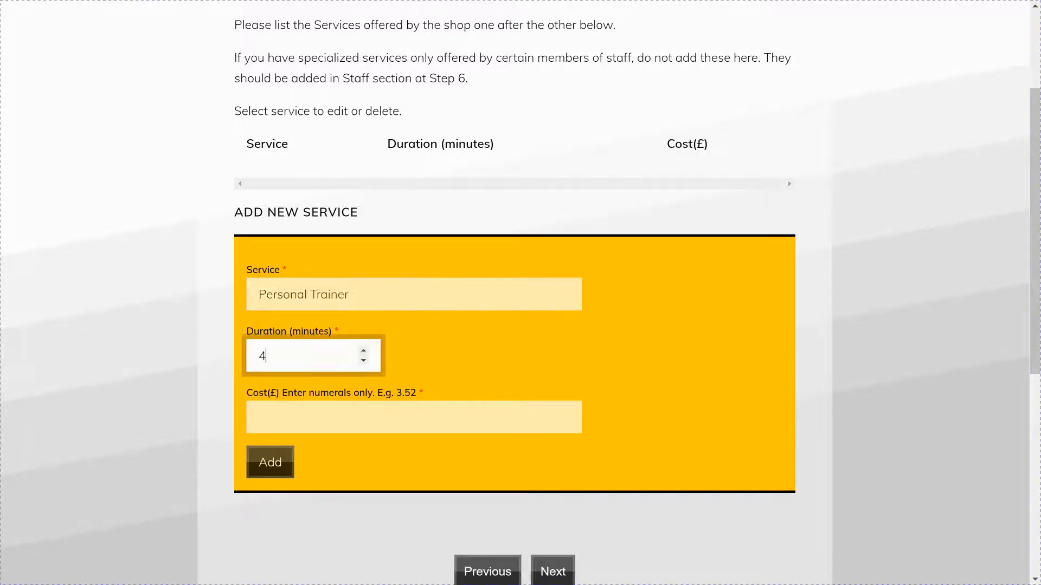
pyautogui.write('0')
pyautogui.click(309, 416)
pyautogui.write('20')
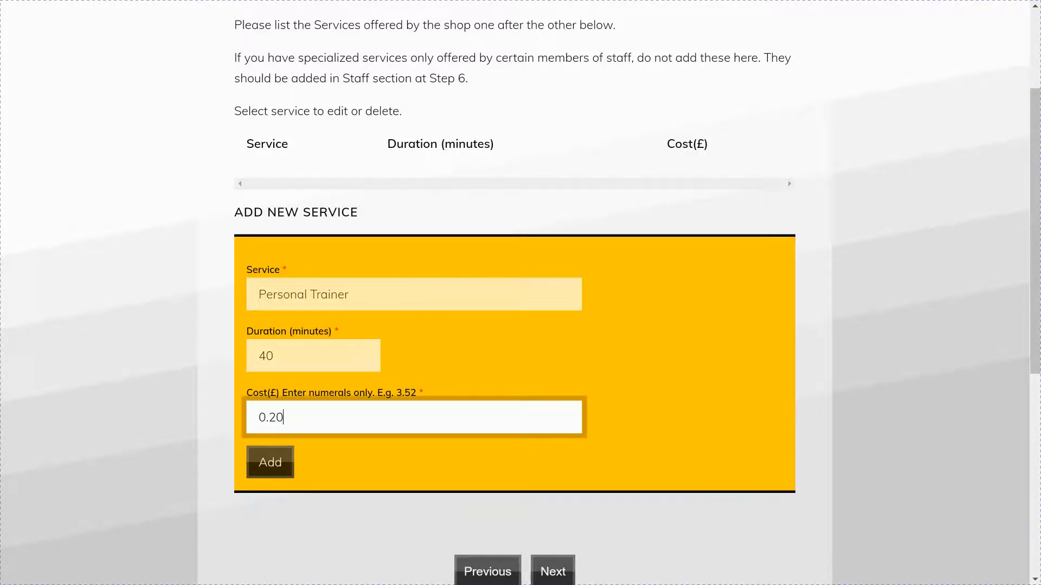
pyautogui.write('.00')
pyautogui.click(281, 473)
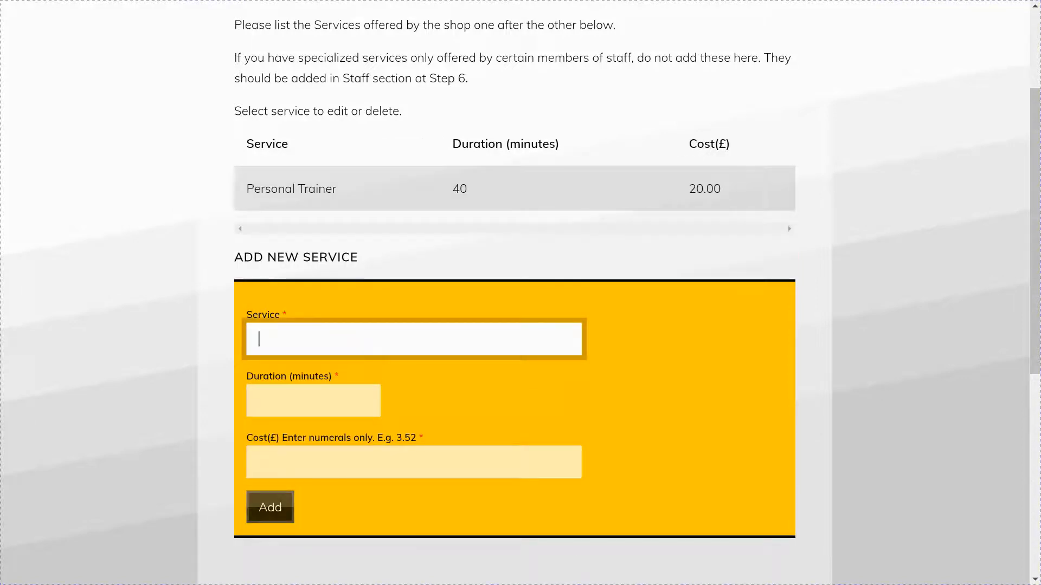
# Step: Add the Double Session service: 120 minutes, cost 35.00
pyautogui.write('Double Sessio')
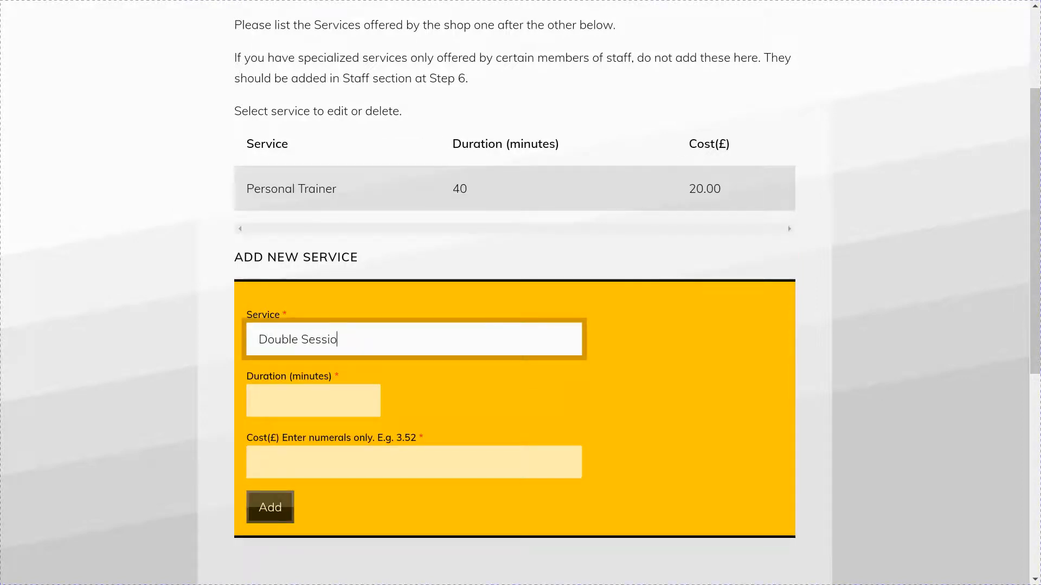
pyautogui.write('n')
pyautogui.click(314, 398)
pyautogui.write('120')
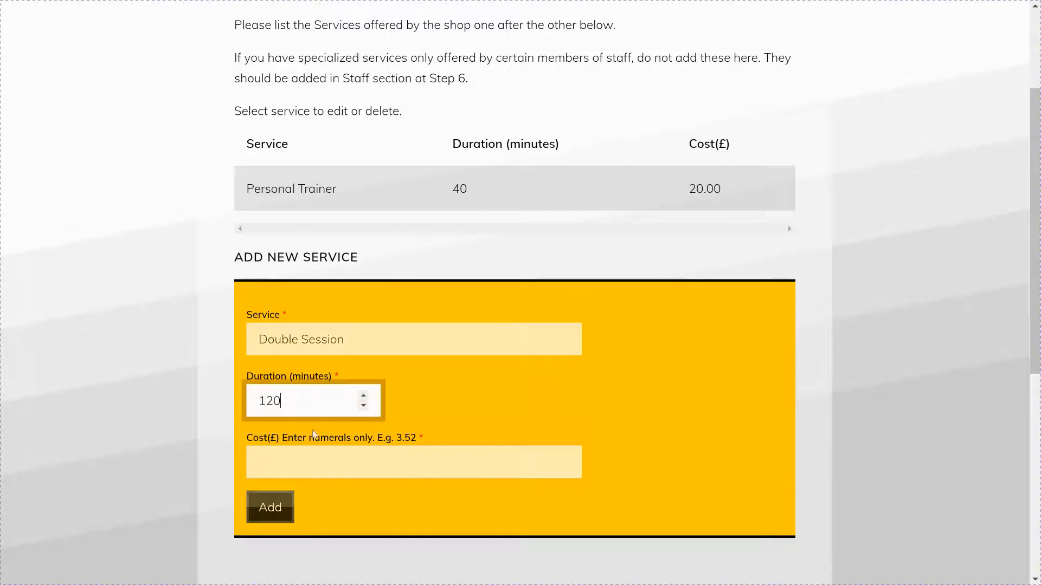
pyautogui.click(316, 461)
pyautogui.write('0.35')
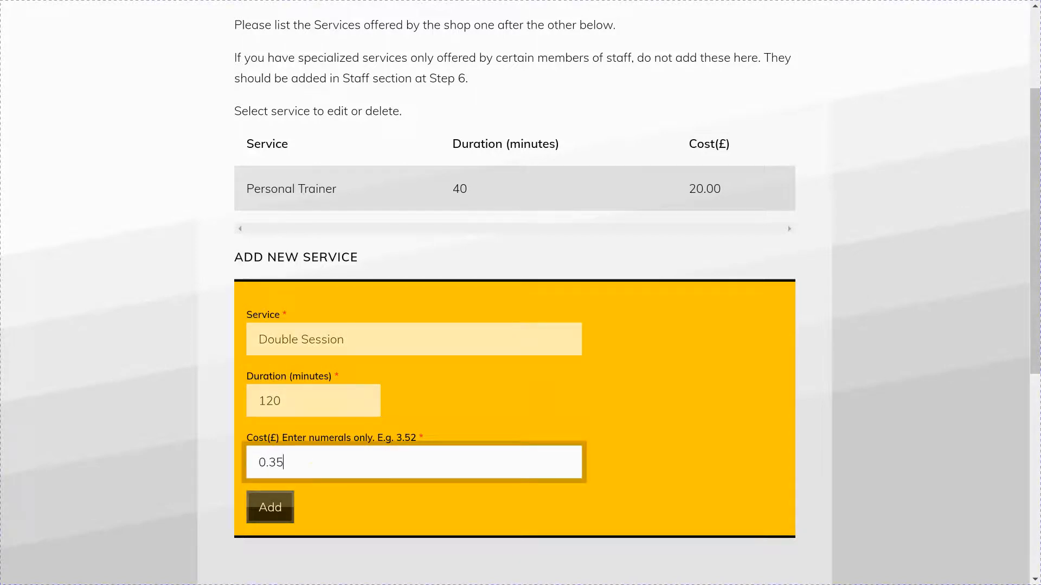
pyautogui.write('00')
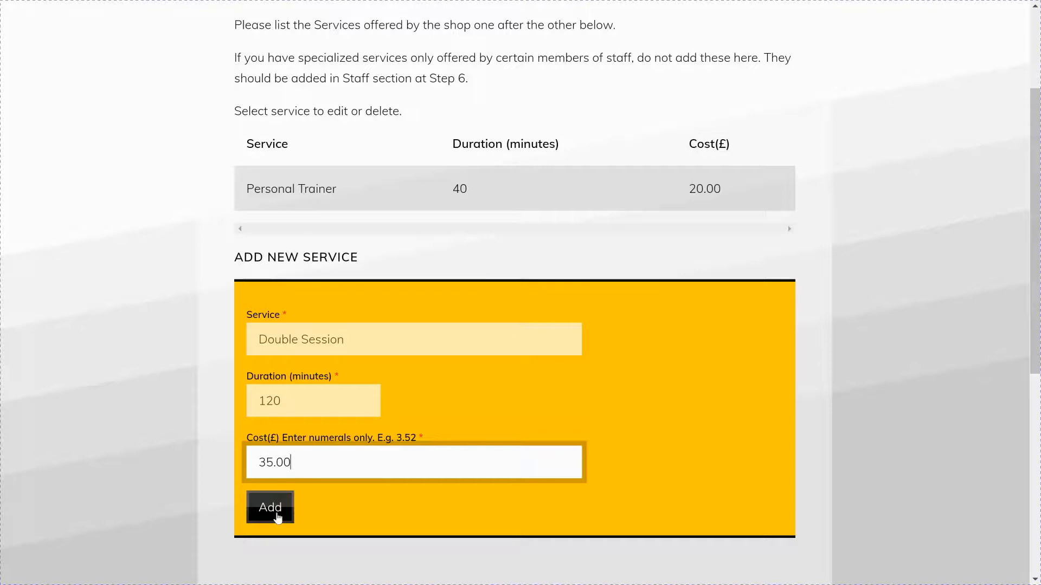
pyautogui.click(275, 509)
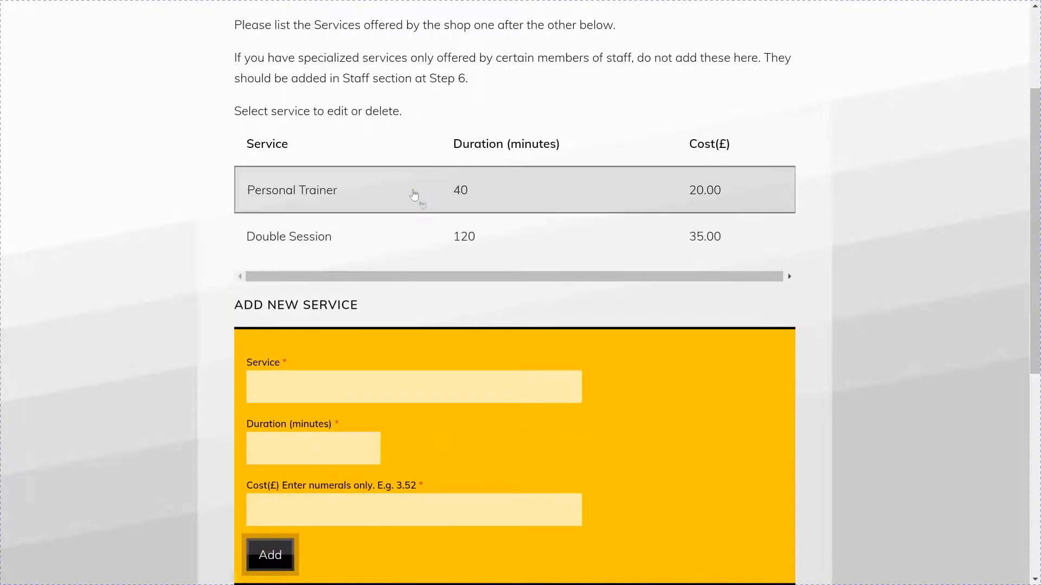
pyautogui.scroll(-9, 401, 233)
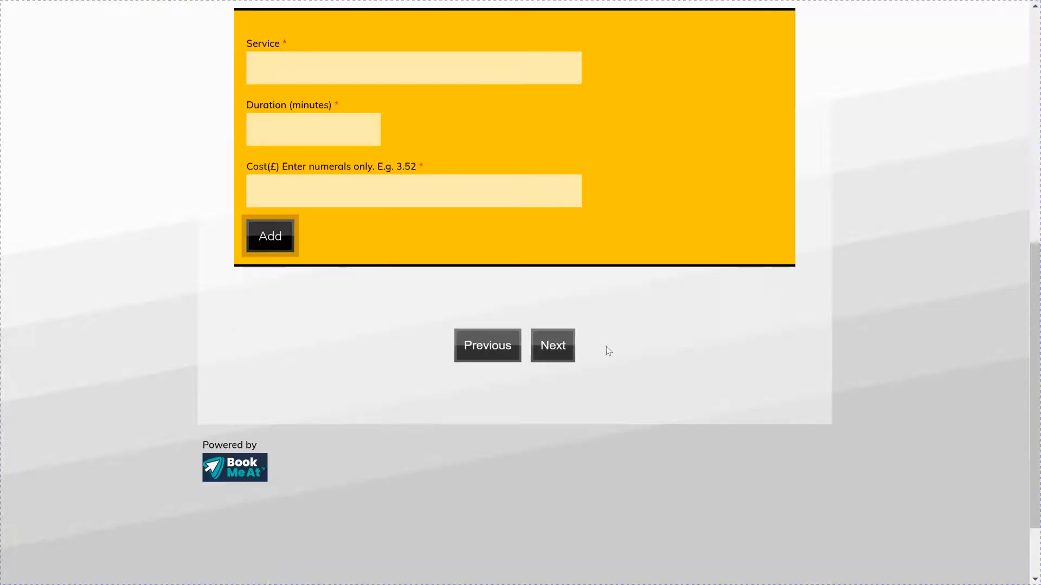
# Step: On the Holidays step, start a new holiday beginning 22 February 2021
pyautogui.click(562, 349)
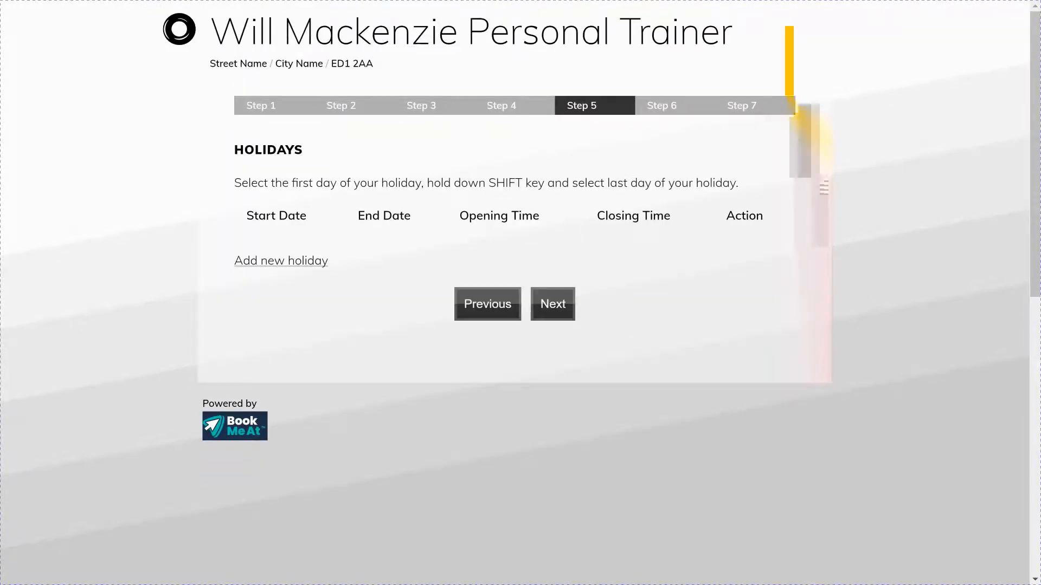
pyautogui.click(302, 261)
pyautogui.click(365, 138)
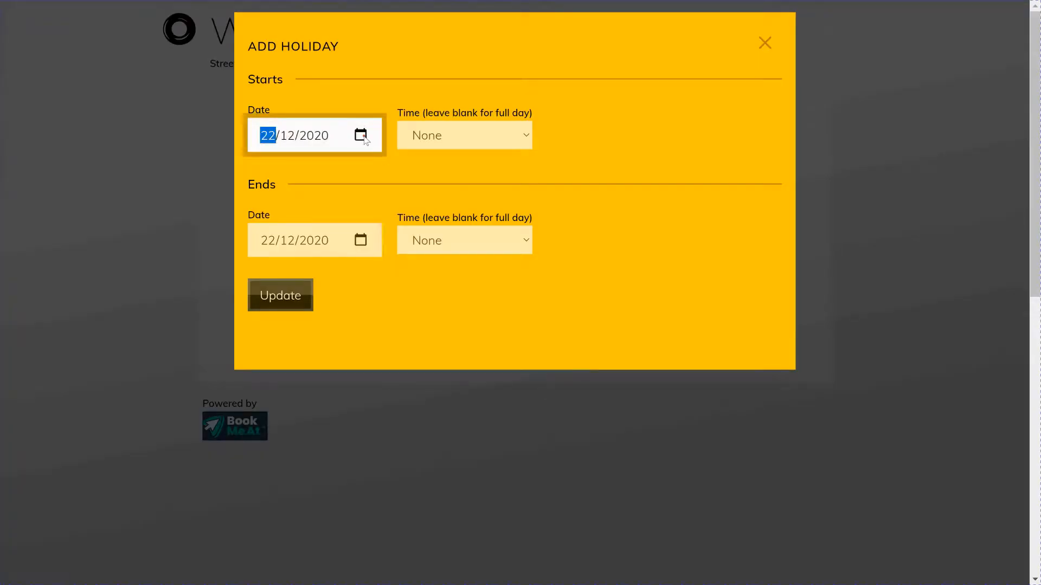
pyautogui.click(379, 168)
pyautogui.click(379, 168)
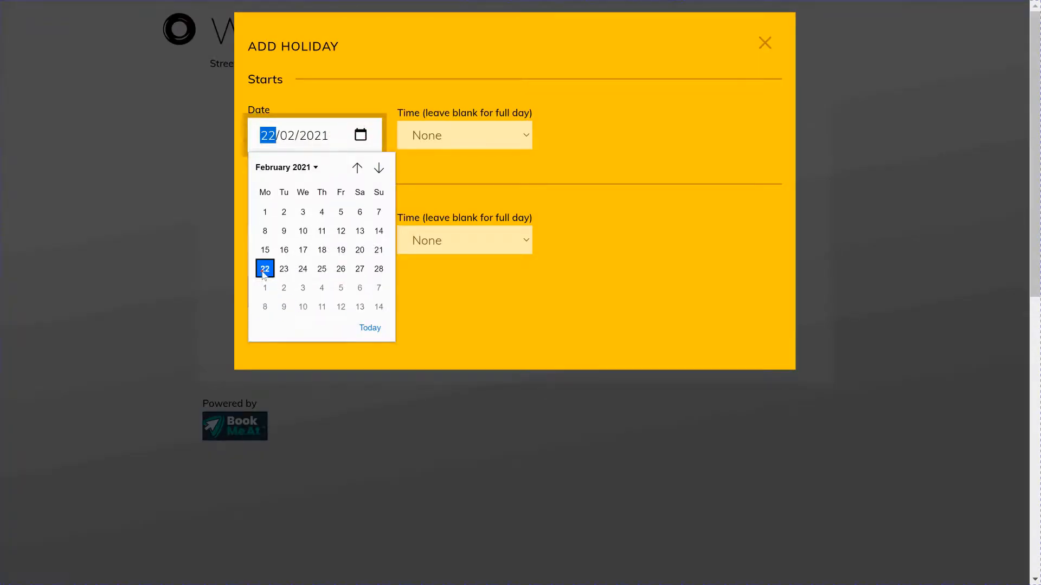
# Step: Set the holiday's end date to 27 February 2021, save it, and continue to Staff Members
pyautogui.click(265, 270)
pyautogui.click(361, 241)
pyautogui.click(379, 273)
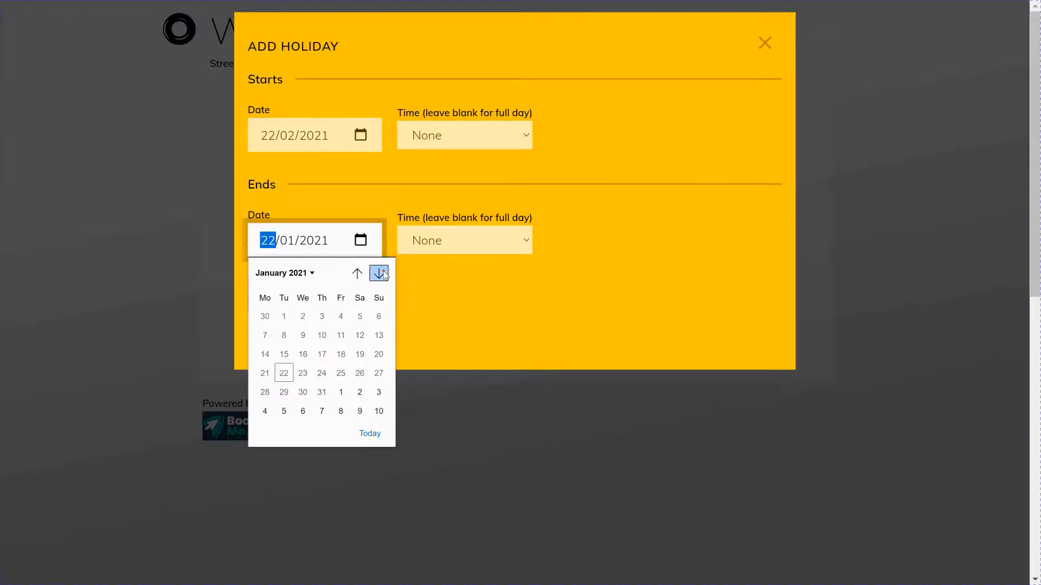
pyautogui.click(378, 273)
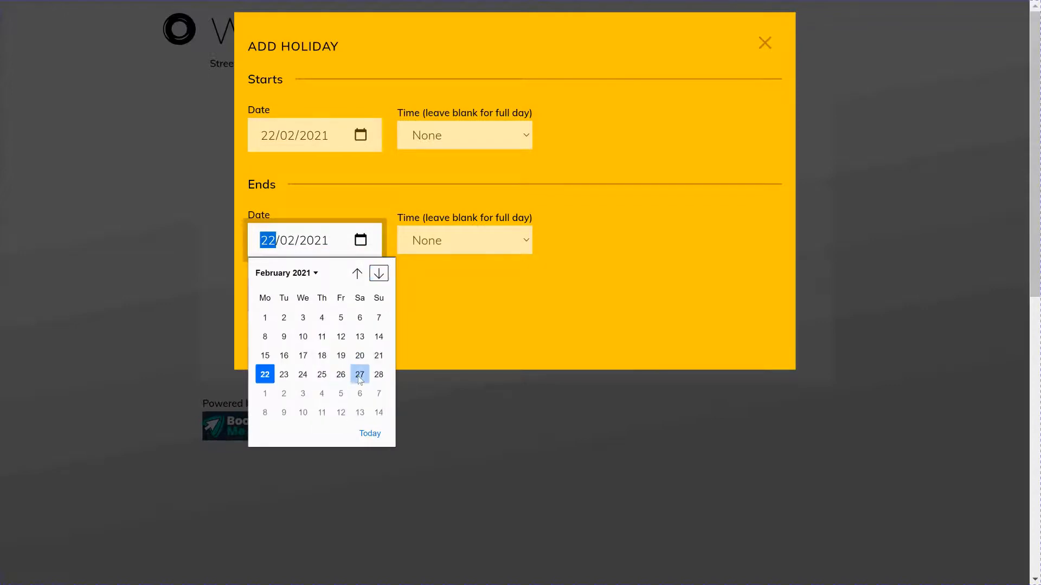
pyautogui.click(360, 375)
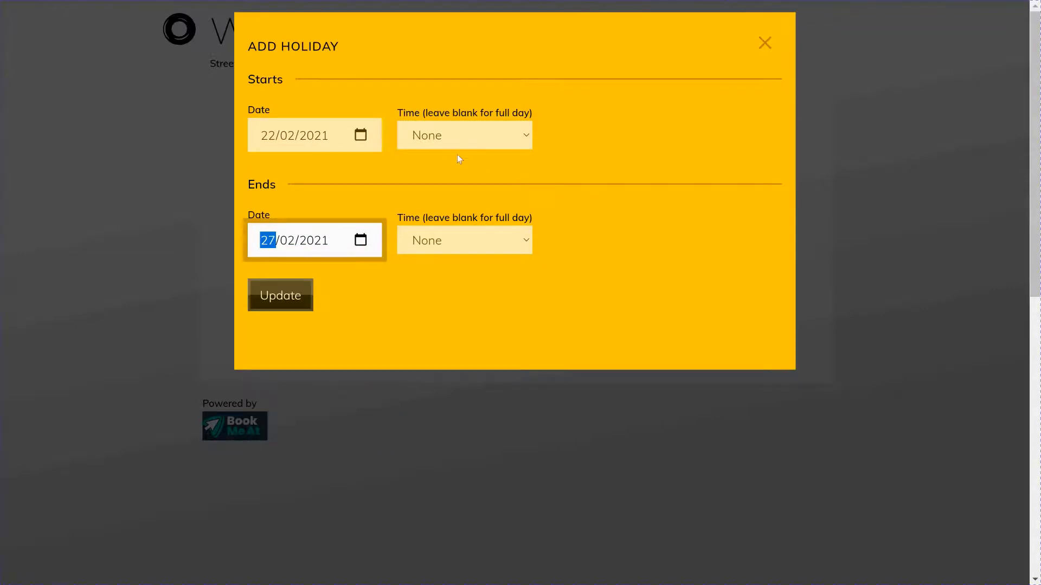
pyautogui.click(277, 304)
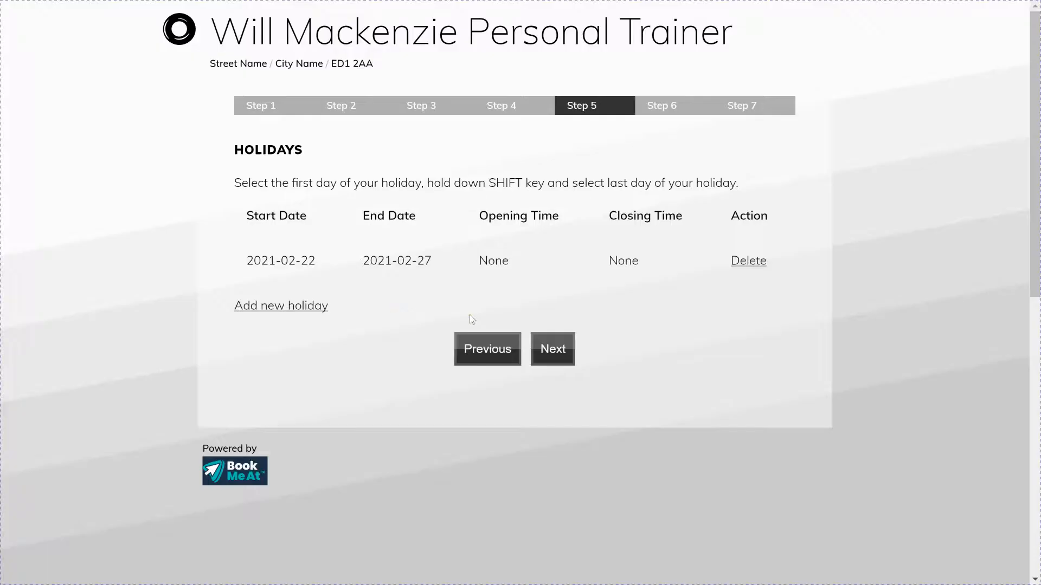
pyautogui.click(539, 350)
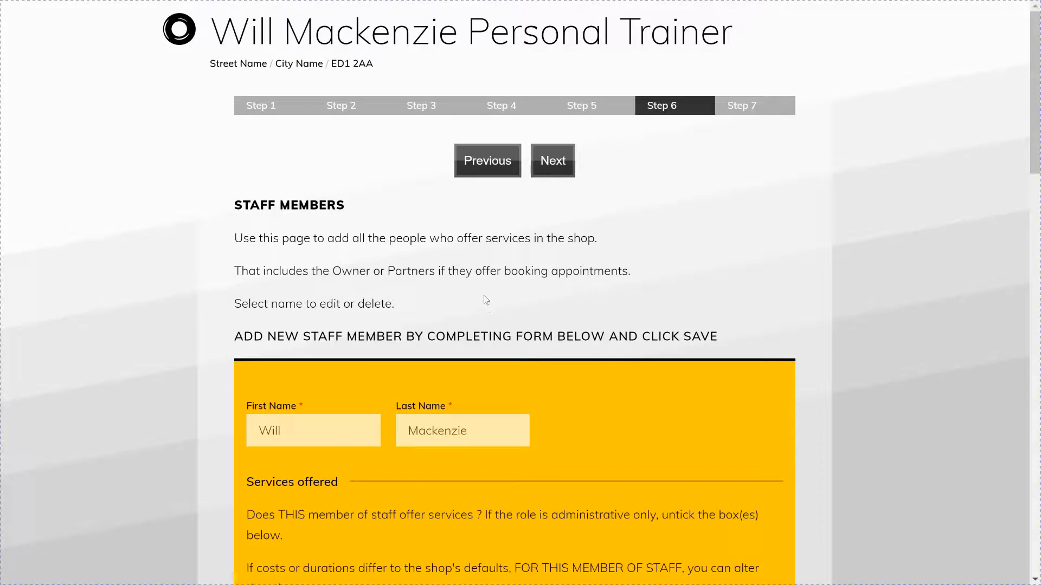
# Step: Untick Personal Trainer and Double Session as offered, then save the staff member
pyautogui.scroll(-5, 453, 195)
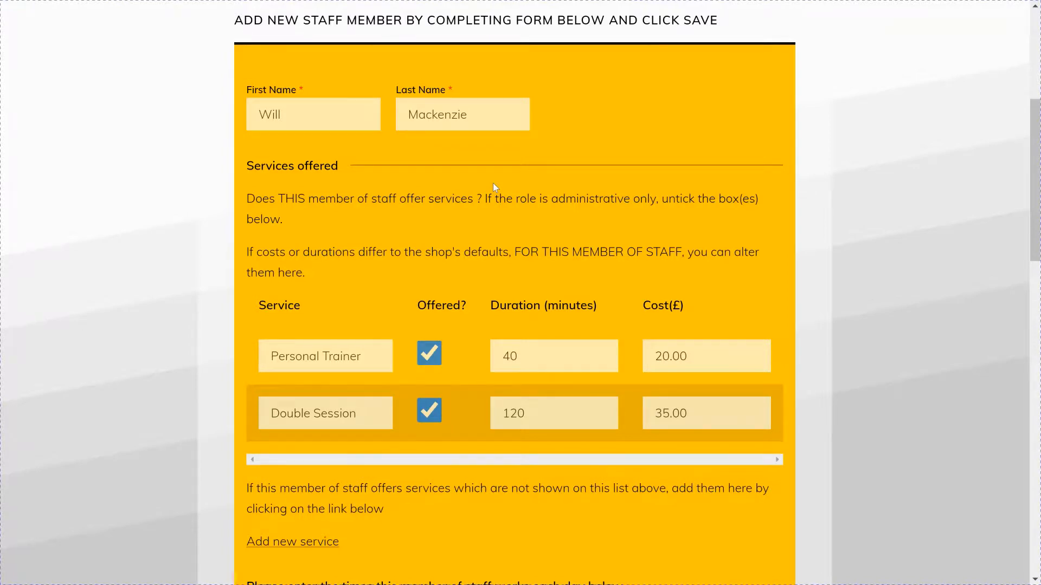
pyautogui.click(434, 355)
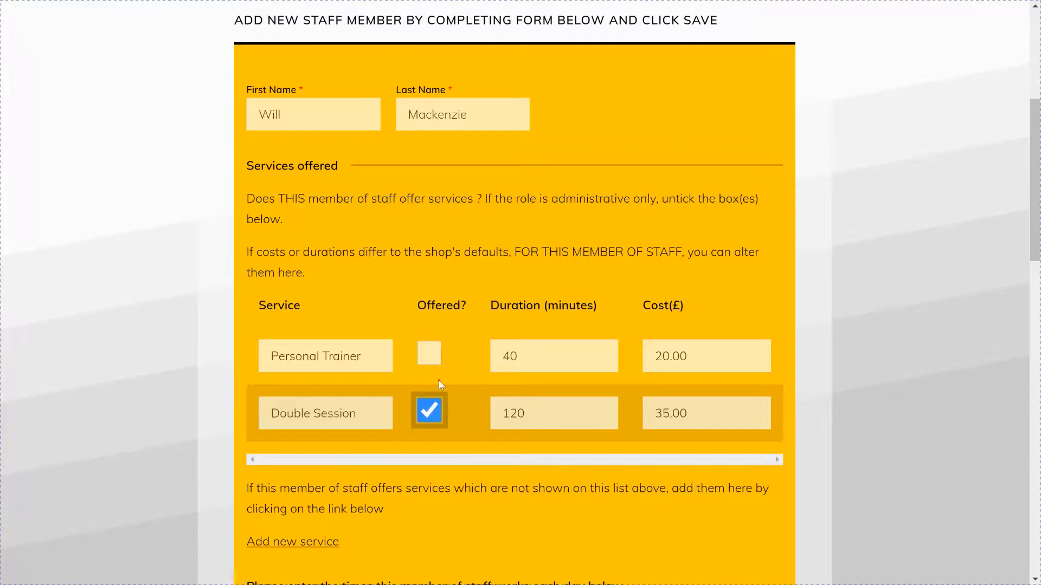
pyautogui.press('space')
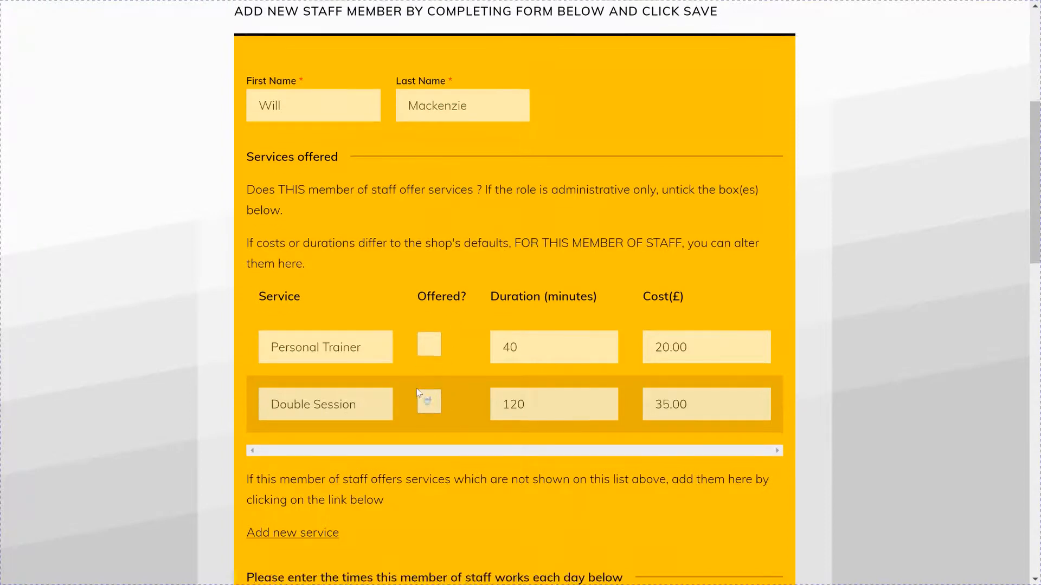
pyautogui.scroll(-10, 416, 388)
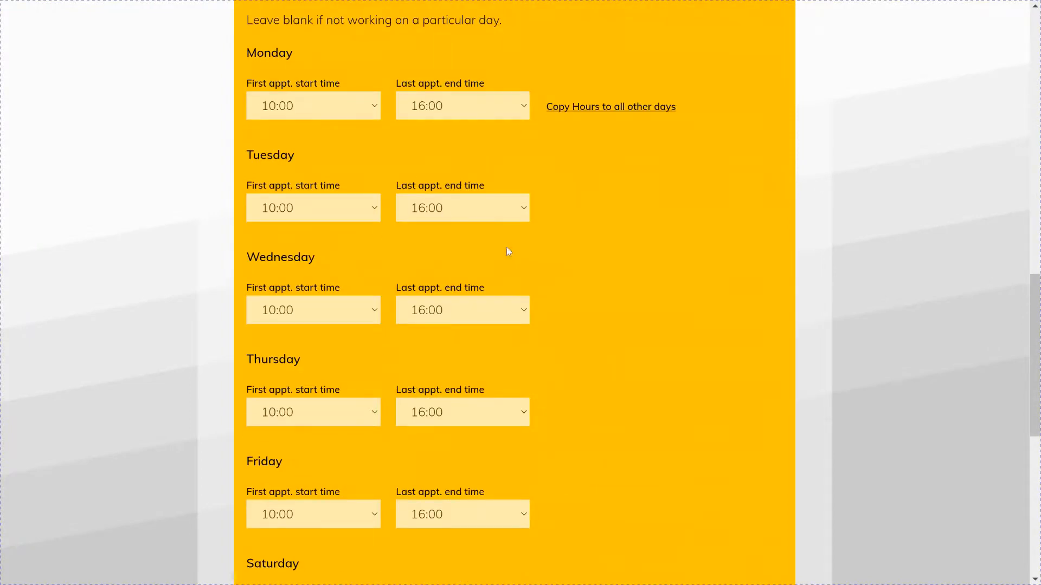
pyautogui.scroll(-8, 491, 300)
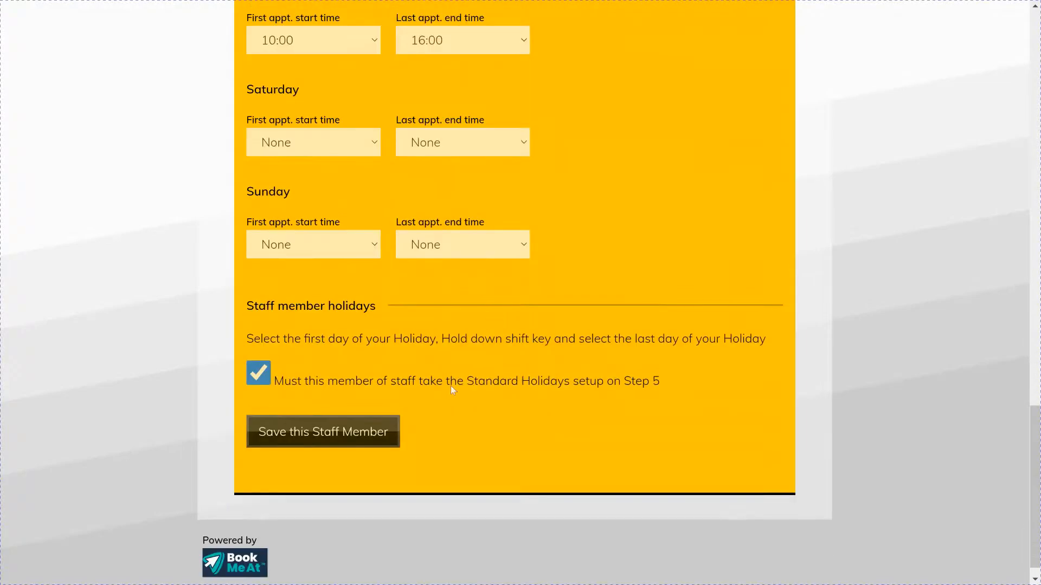
pyautogui.click(383, 425)
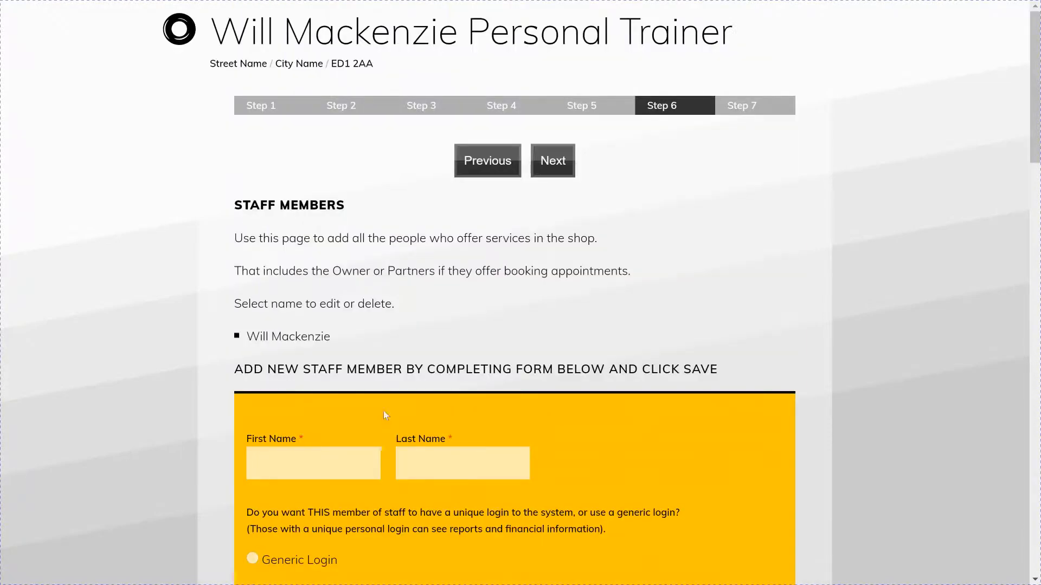
# Step: Save the staff member details and continue to the Step 7 subscription page
pyautogui.scroll(-3, 414, 309)
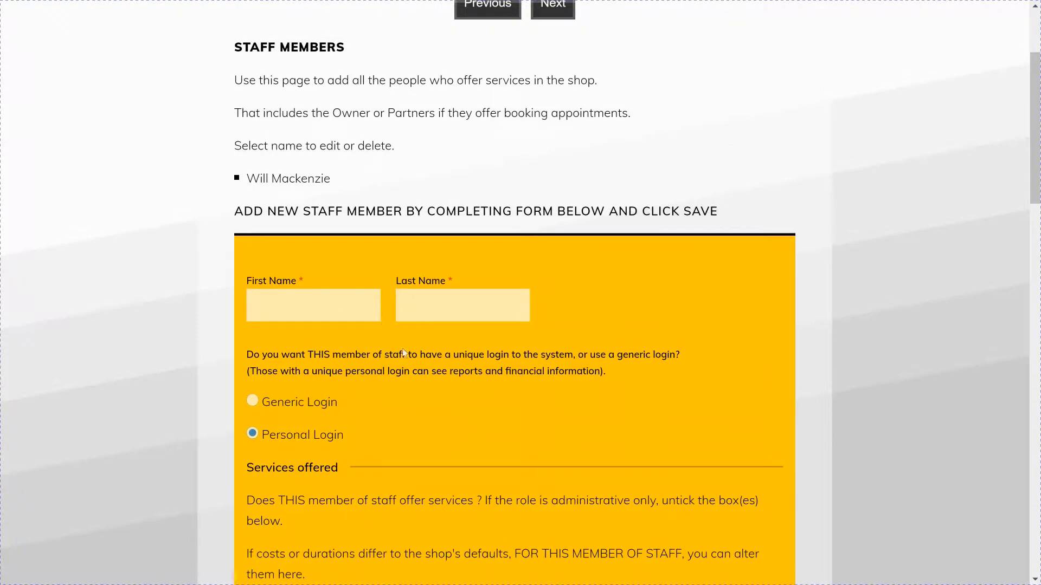
pyautogui.scroll(-6, 466, 323)
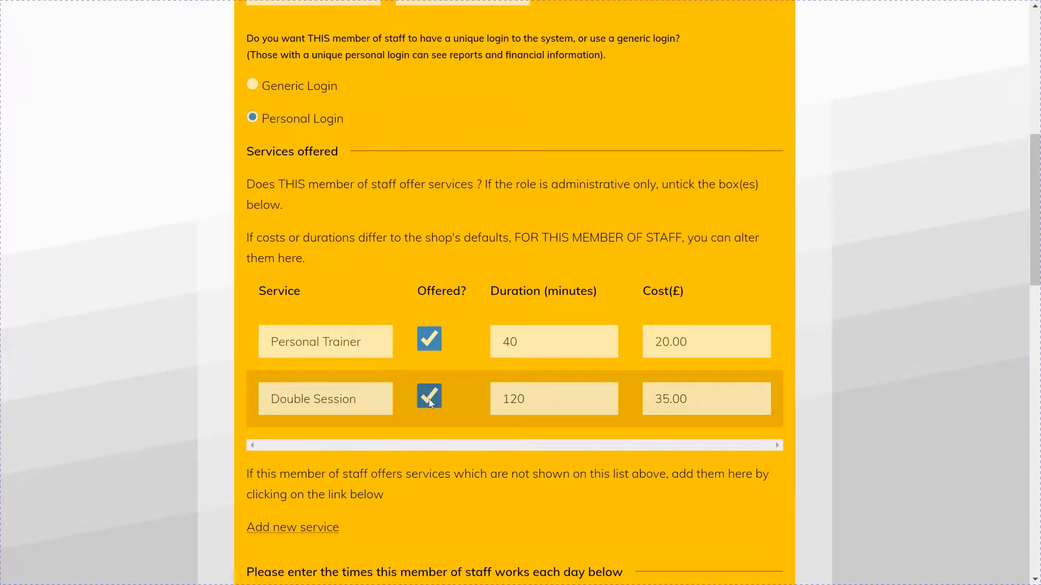
pyautogui.scroll(-5, 430, 403)
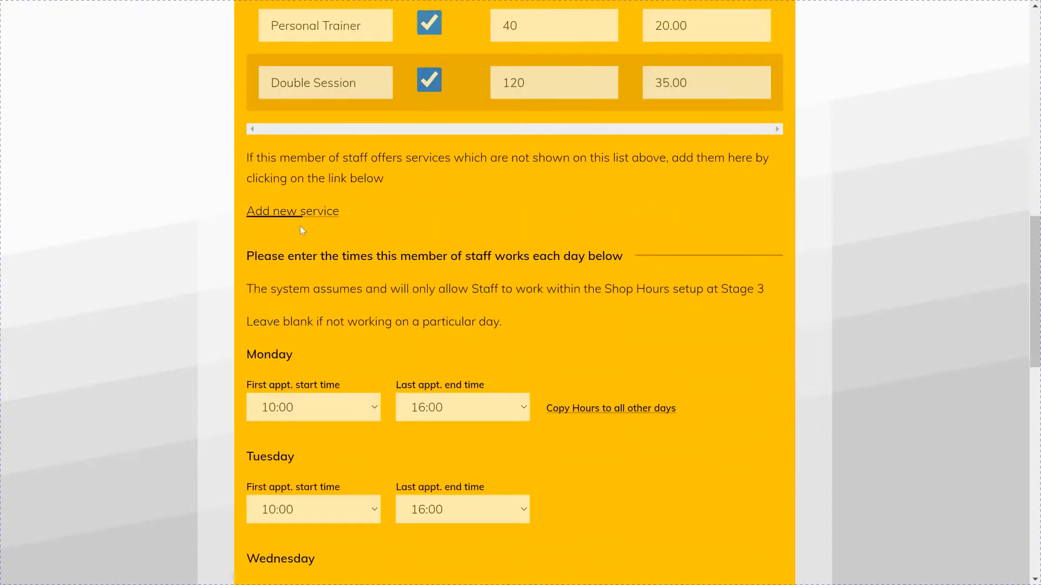
pyautogui.scroll(-3, 469, 281)
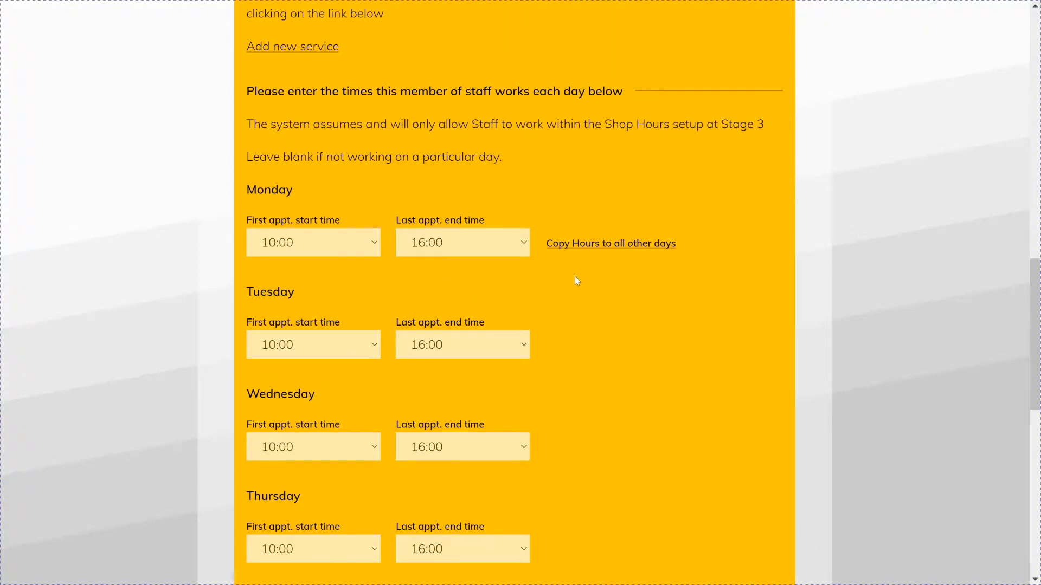
pyautogui.scroll(-10, 577, 279)
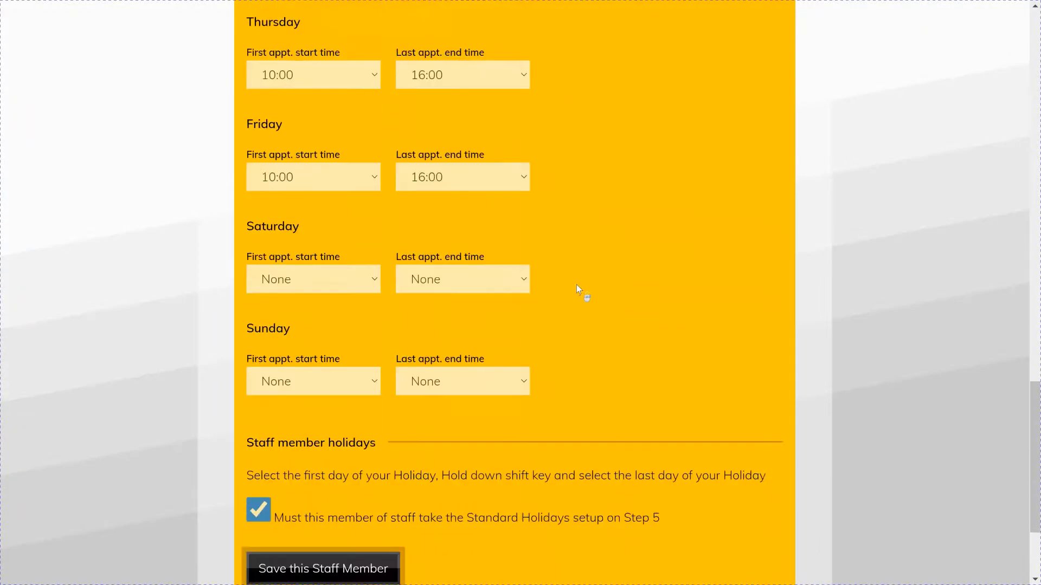
pyautogui.click(356, 411)
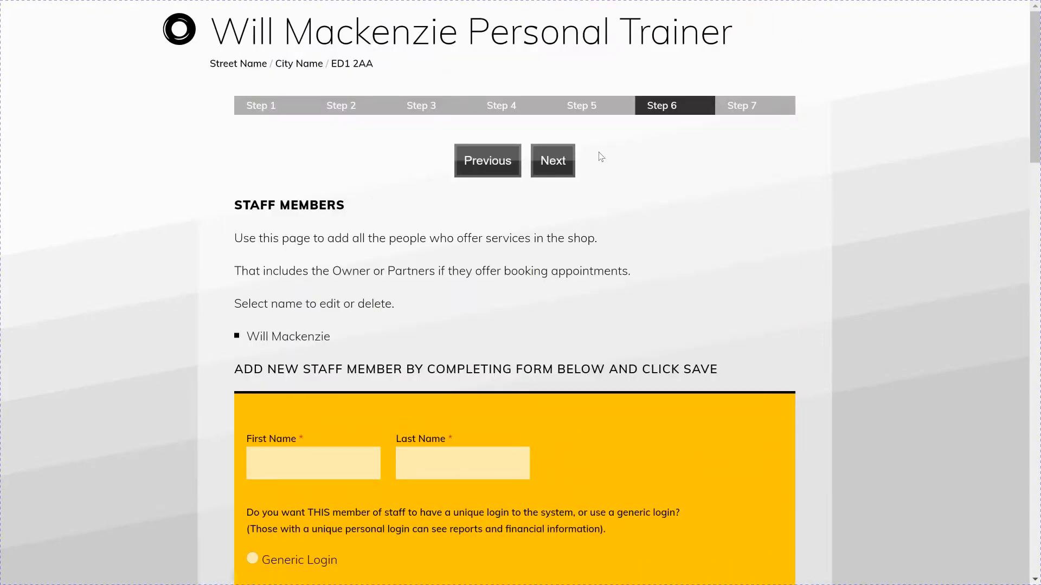
pyautogui.click(558, 169)
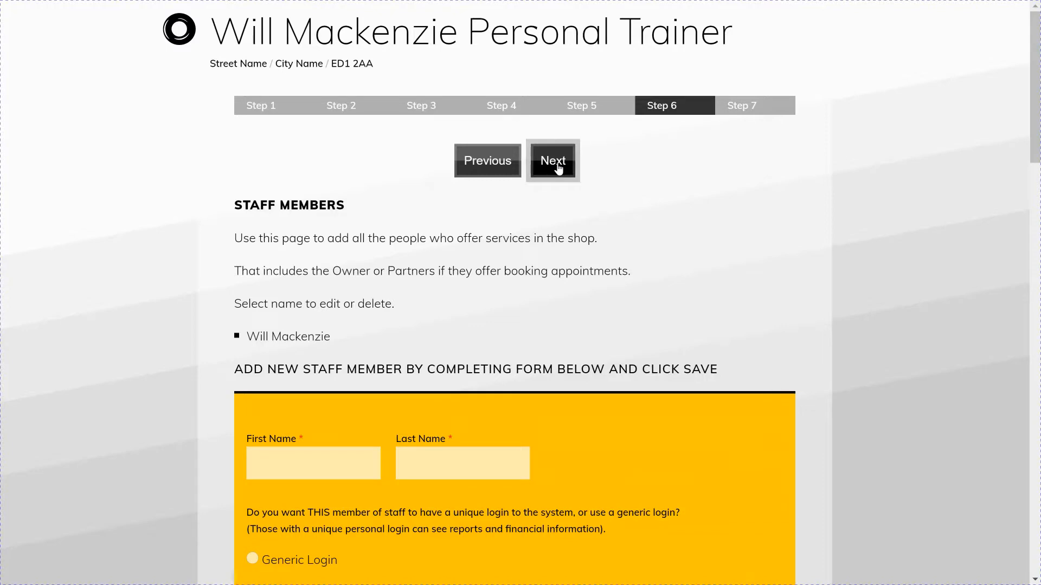